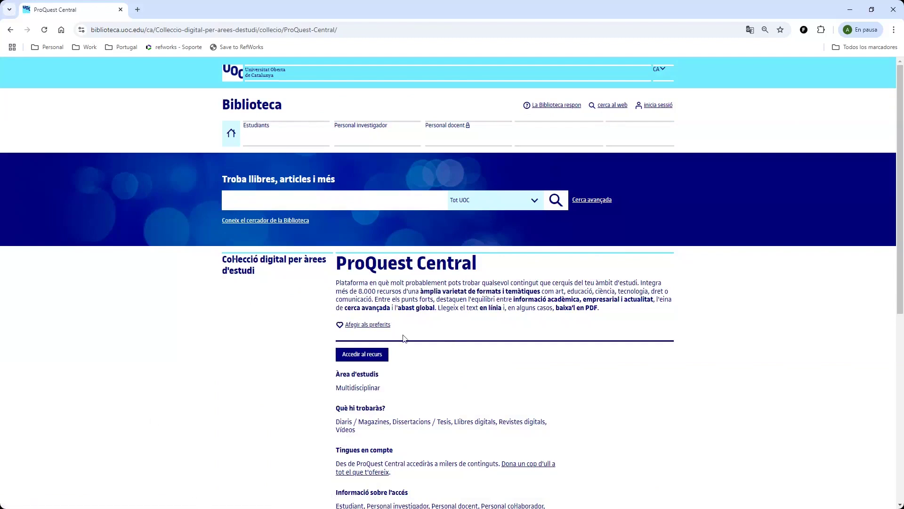
# - Review the ProQuest Central description on the library page and access the resource
pyautogui.scroll(-1, 405, 338)
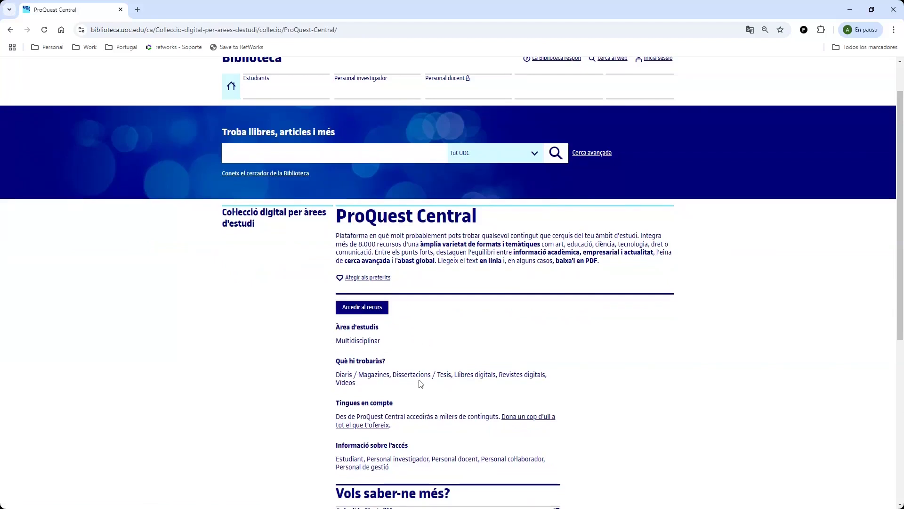
pyautogui.scroll(-1, 421, 384)
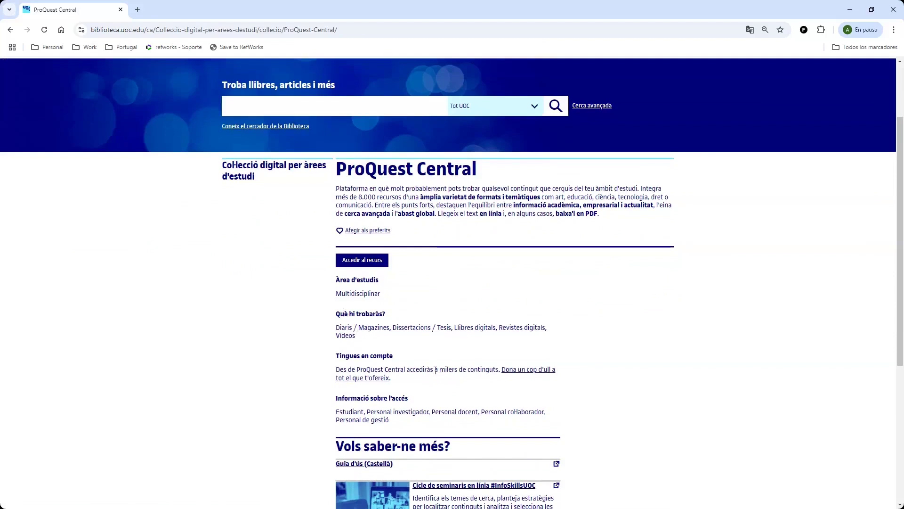
pyautogui.scroll(-2, 489, 381)
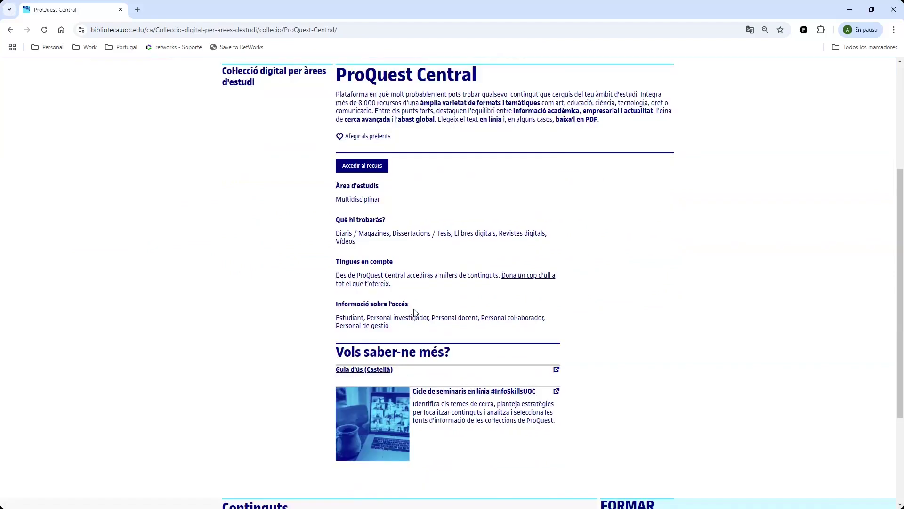
pyautogui.scroll(3, 414, 312)
pyautogui.click(356, 307)
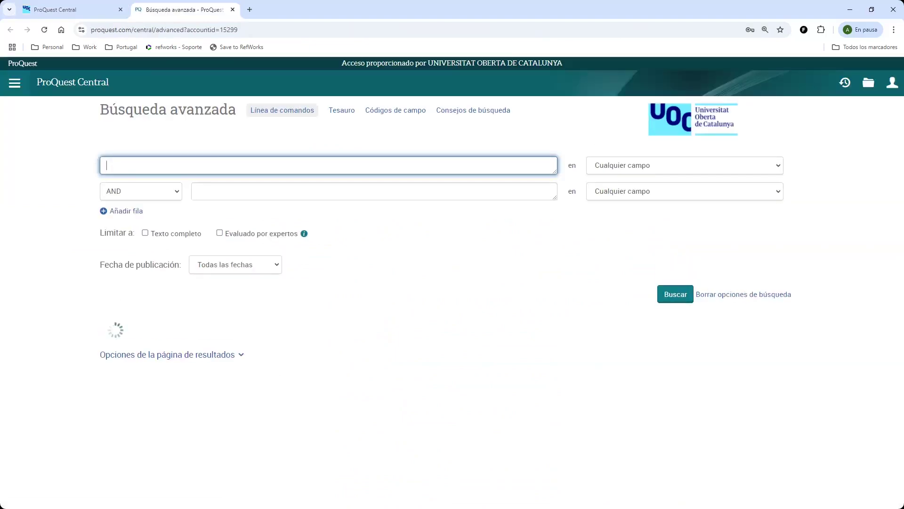
# - Visit the ProQuest Central home page, return to the advanced search, and review its filters and results page options
pyautogui.click(75, 82)
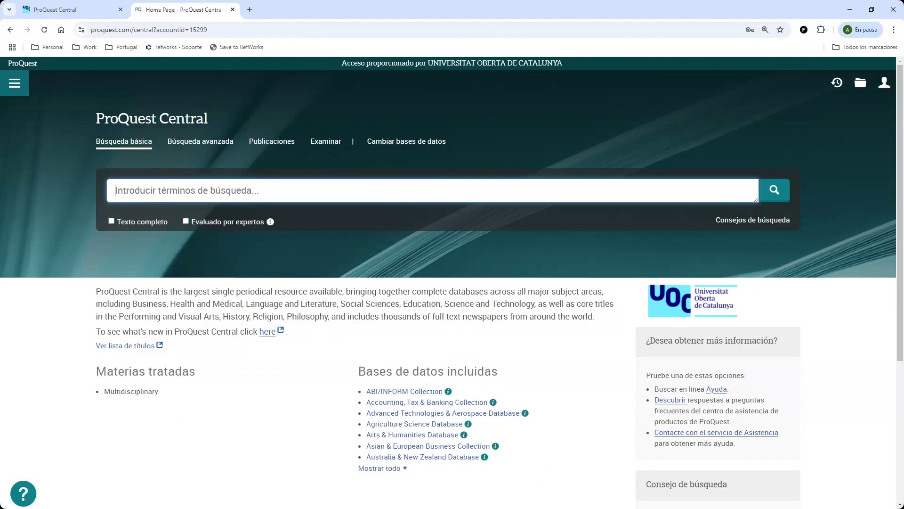
pyautogui.click(198, 141)
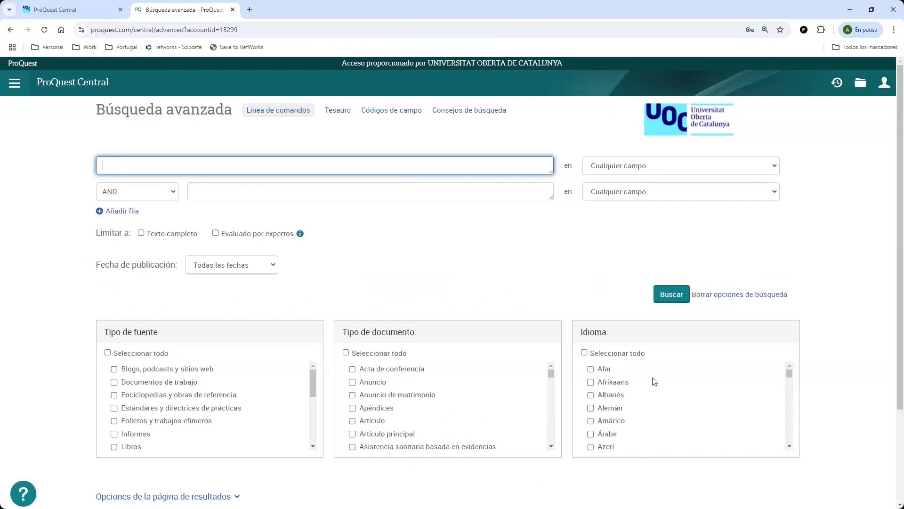
pyautogui.scroll(-2, 655, 381)
pyautogui.click(213, 500)
pyautogui.scroll(-5, 243, 415)
pyautogui.scroll(3, 156, 400)
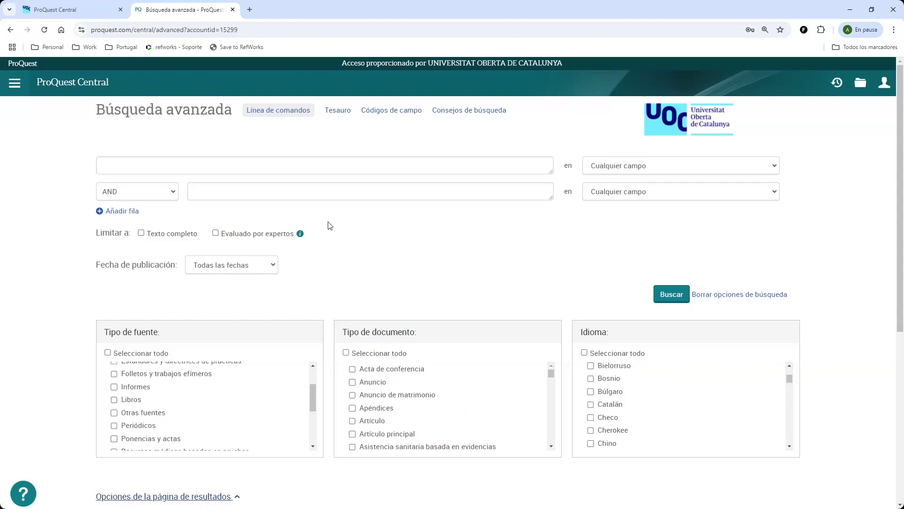
# - Run an advanced search for "marketing" in any field
pyautogui.click(216, 167)
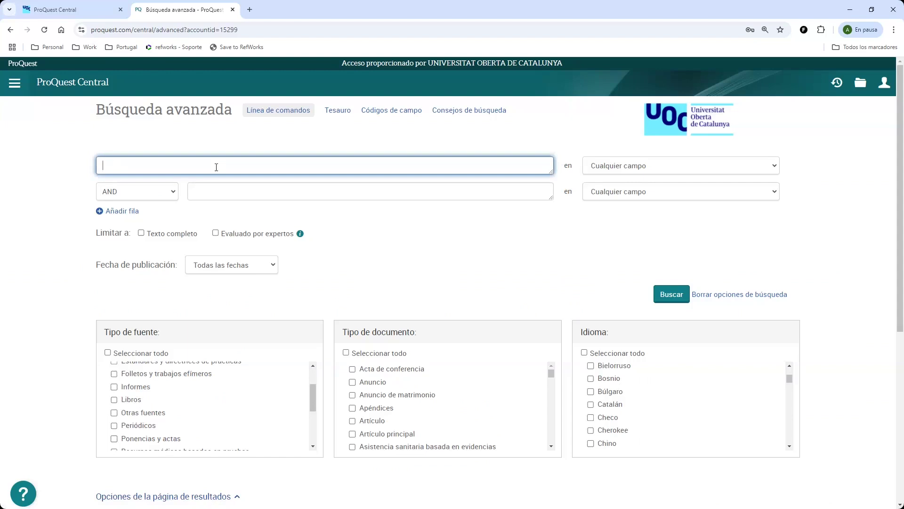
pyautogui.write('marketing')
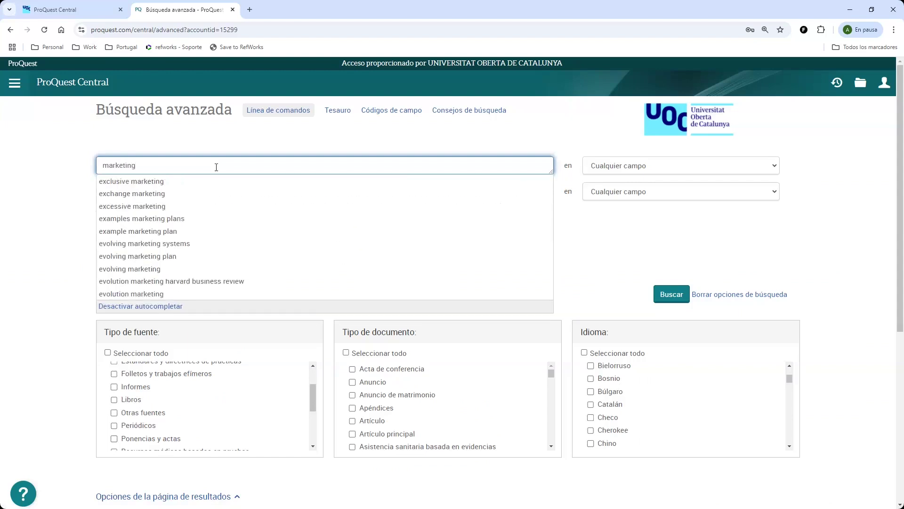
pyautogui.click(73, 178)
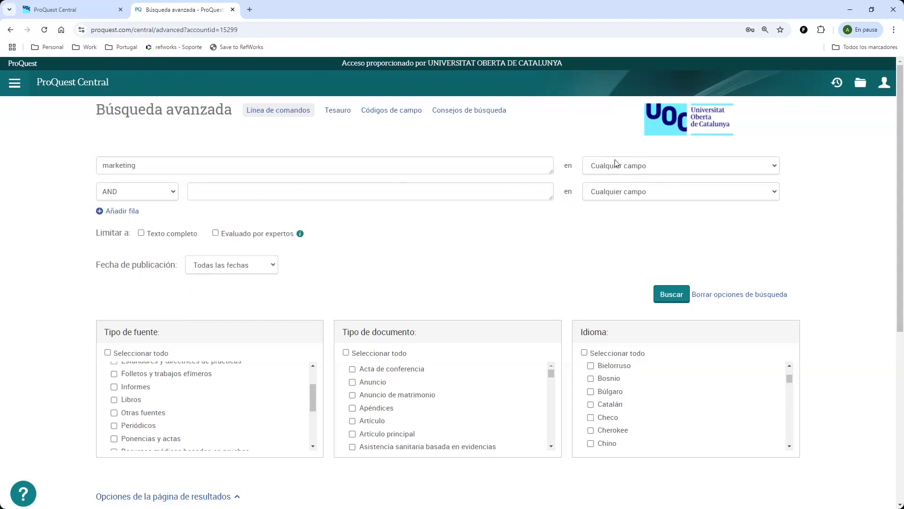
pyautogui.click(681, 296)
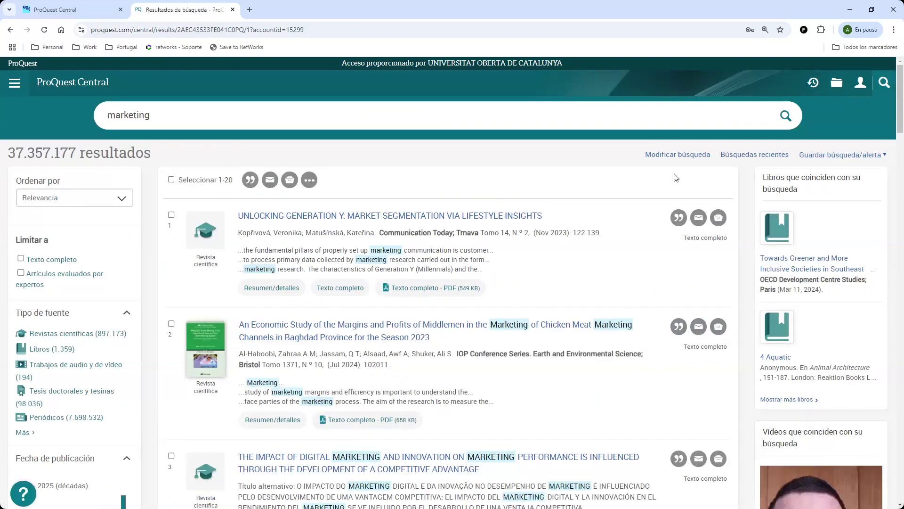
# - Modify the search to look for "marketing" in Encabezamiento de materia — MAINSUBJECT and run it
pyautogui.click(682, 157)
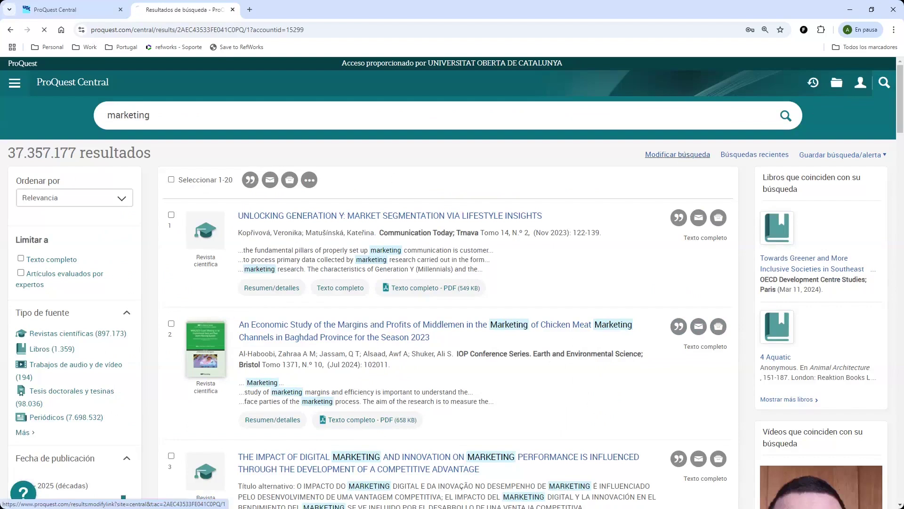
pyautogui.click(706, 166)
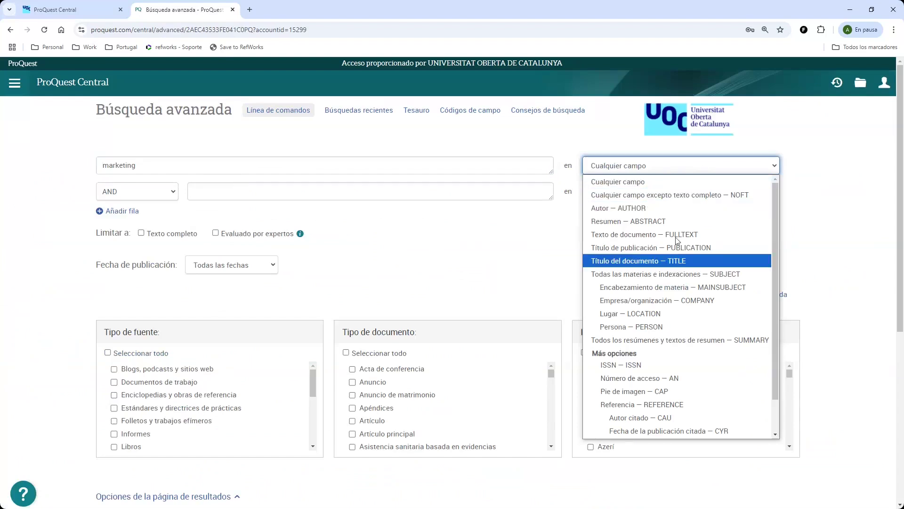
pyautogui.click(664, 288)
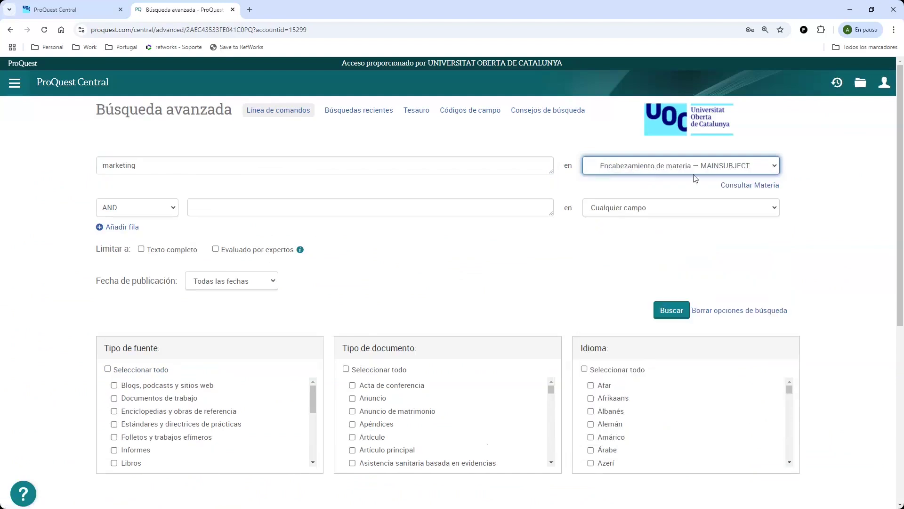
pyautogui.click(671, 310)
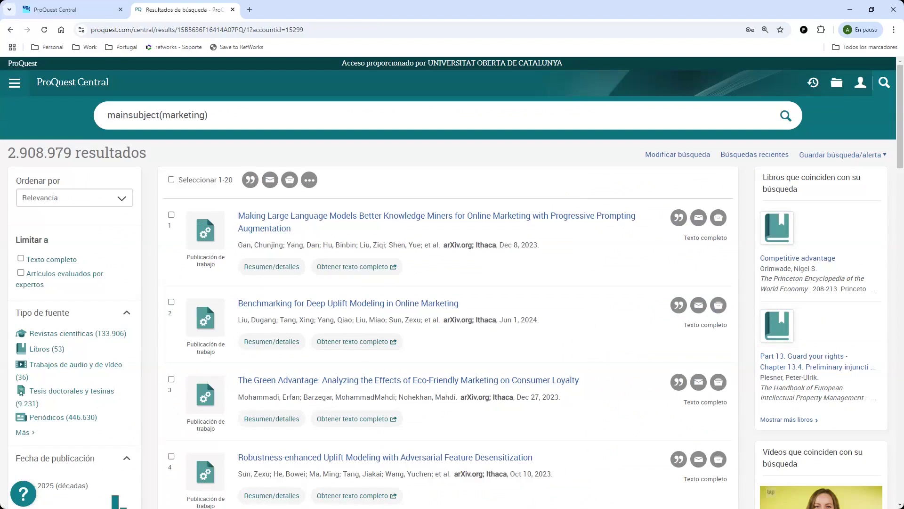
# - Return to the advanced search form and set the field for "marketing" to Todas las materias e indexaciones — SUBJECT
pyautogui.click(9, 30)
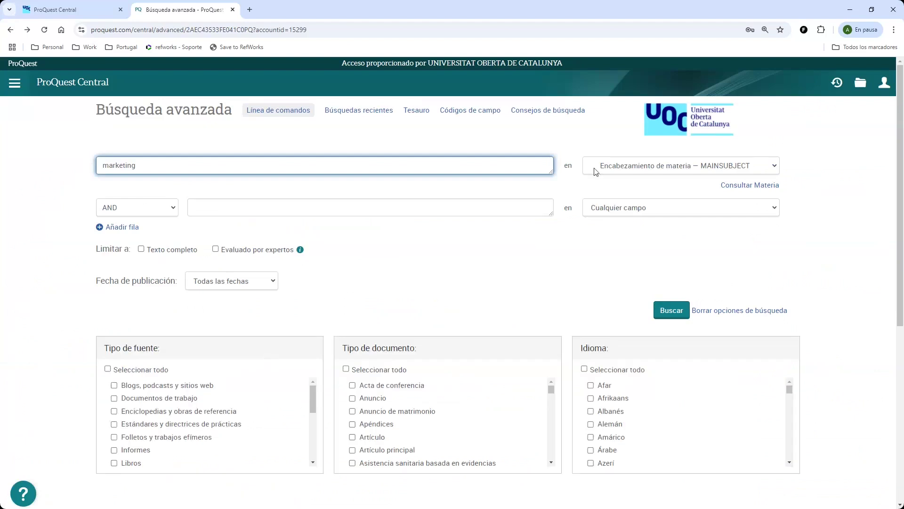
pyautogui.click(705, 164)
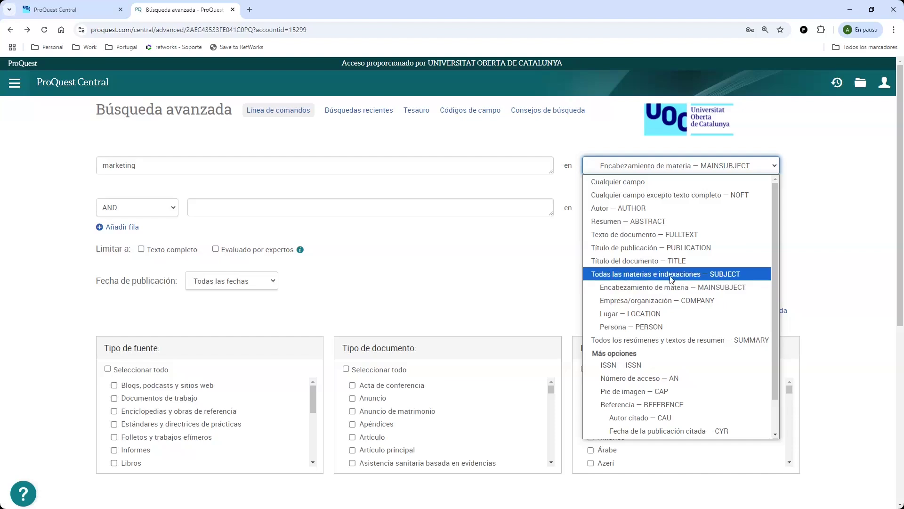
pyautogui.click(700, 278)
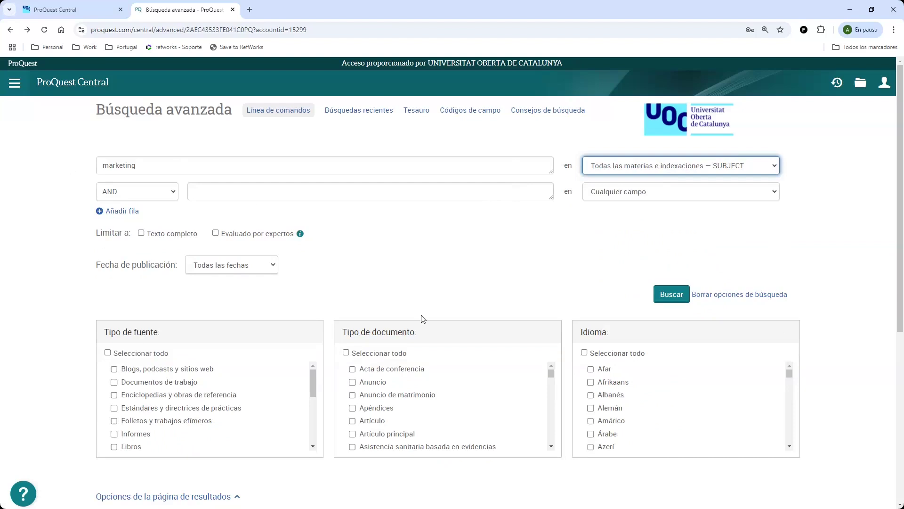
# - Fill the second row with "brand* near/1 loyal* OR consum* near/1 behav*", searched in Cualquier campo excepto texto completo — NOFT
pyautogui.click(262, 191)
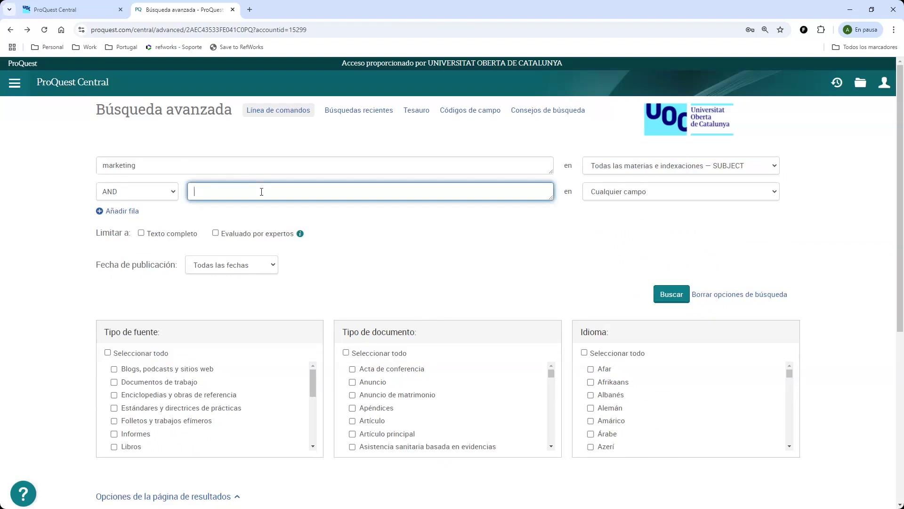
pyautogui.write('brand')
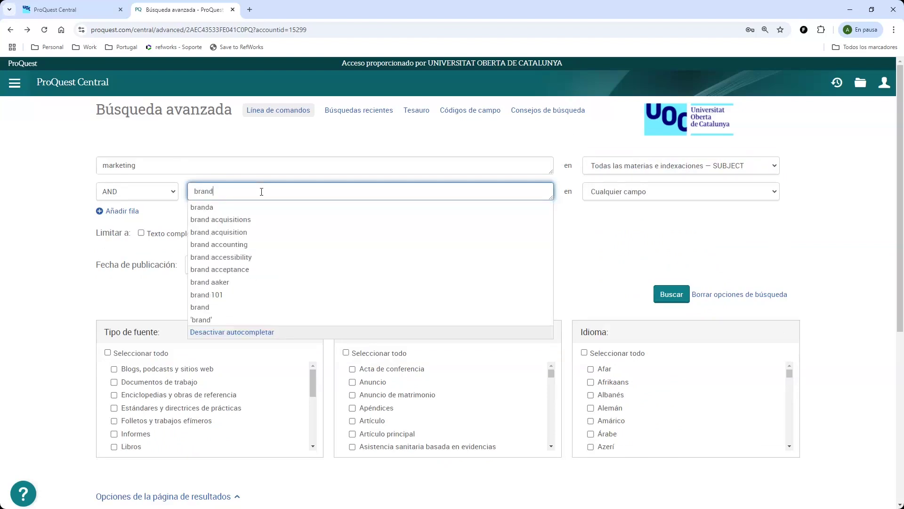
pyautogui.write('* near/1')
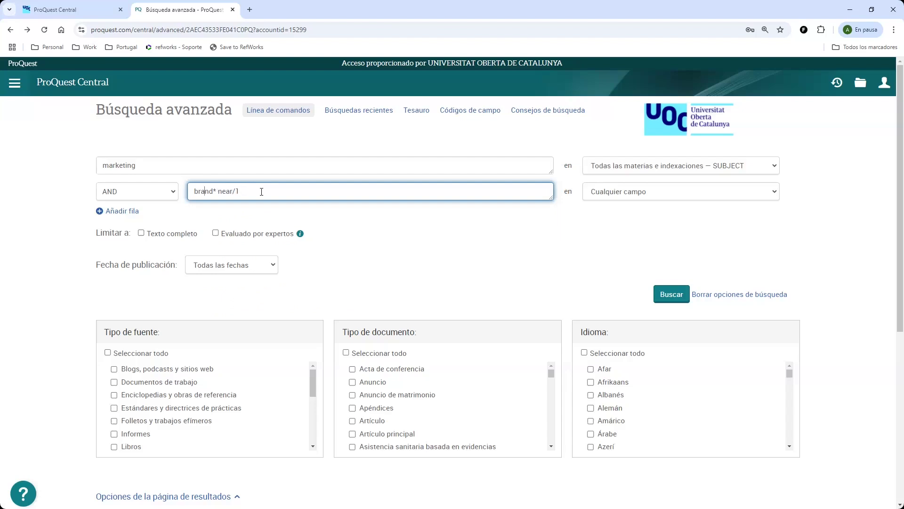
pyautogui.press('Delete')
pyautogui.write('d')
pyautogui.write('loyal')
pyautogui.write('OR consum* near/1 behav*')
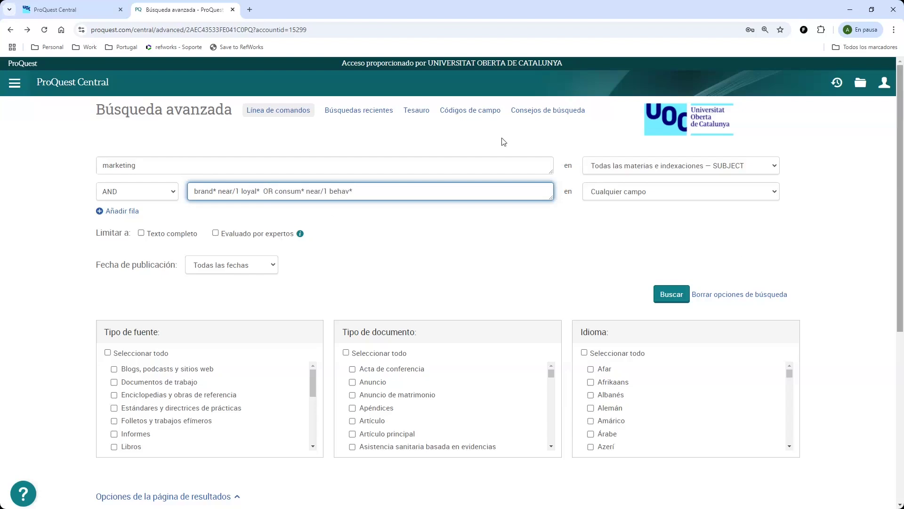
pyautogui.click(753, 190)
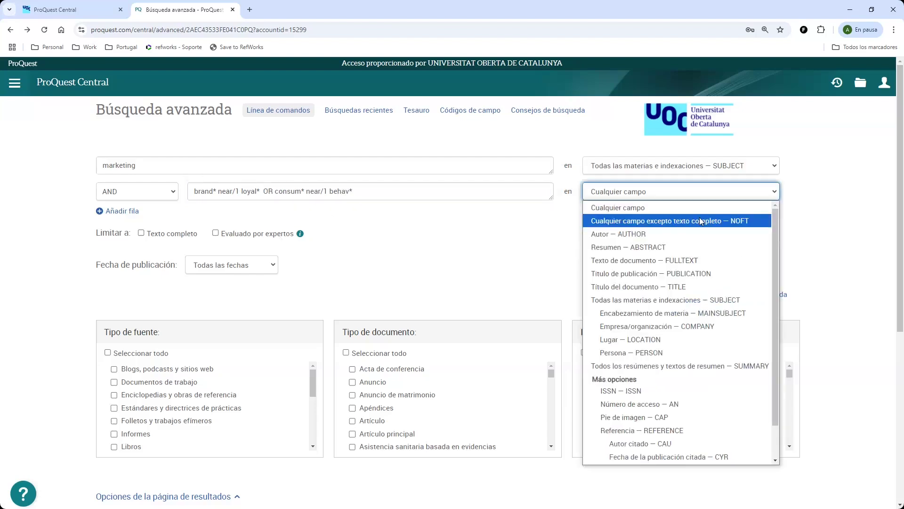
pyautogui.click(626, 221)
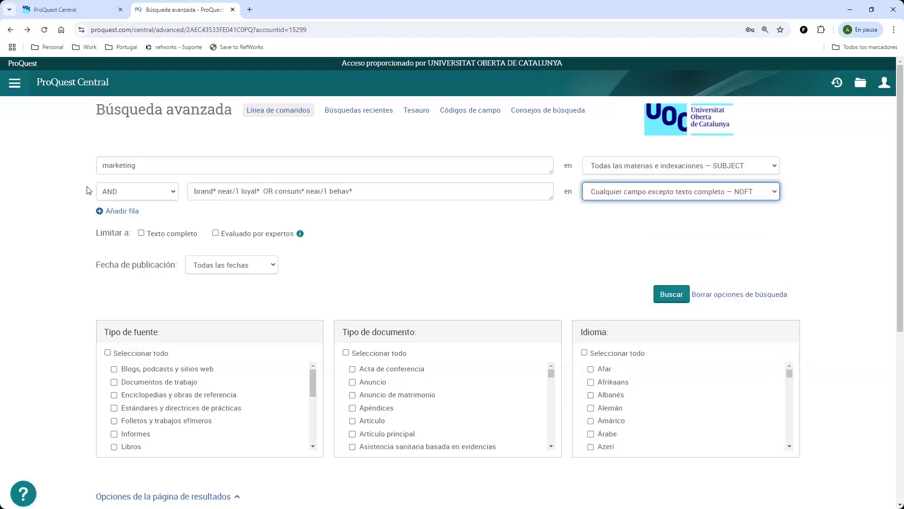
# - Add a third search row combined with AND, containing the truncated term "campaign*"
pyautogui.click(118, 212)
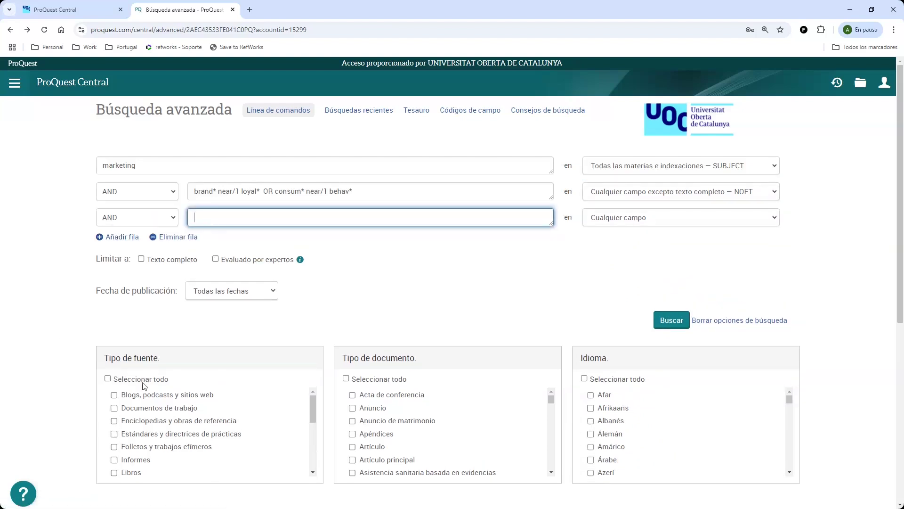
pyautogui.write('campaing*')
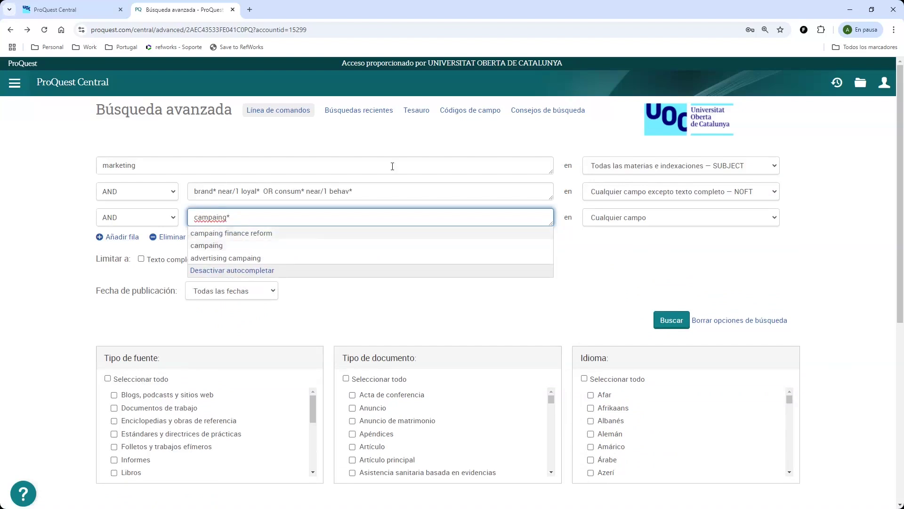
pyautogui.press('Delete')
pyautogui.press('Right')
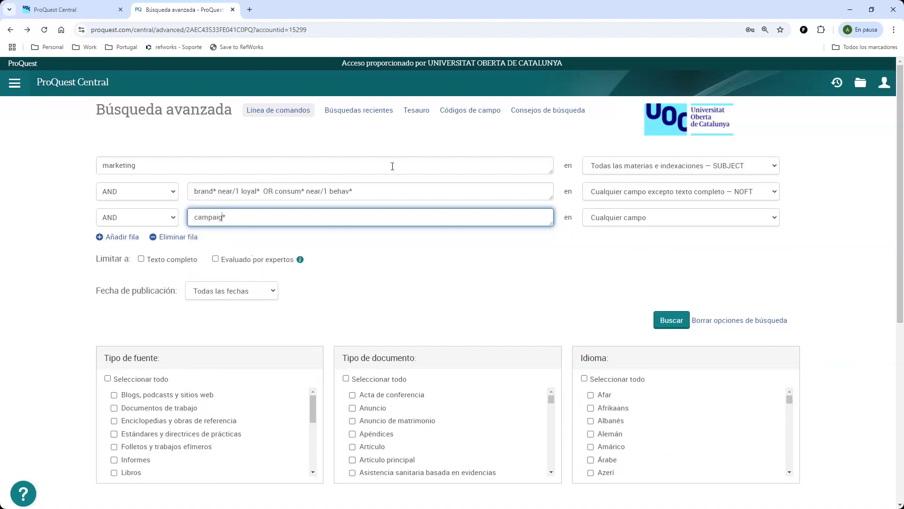
pyautogui.write('n')
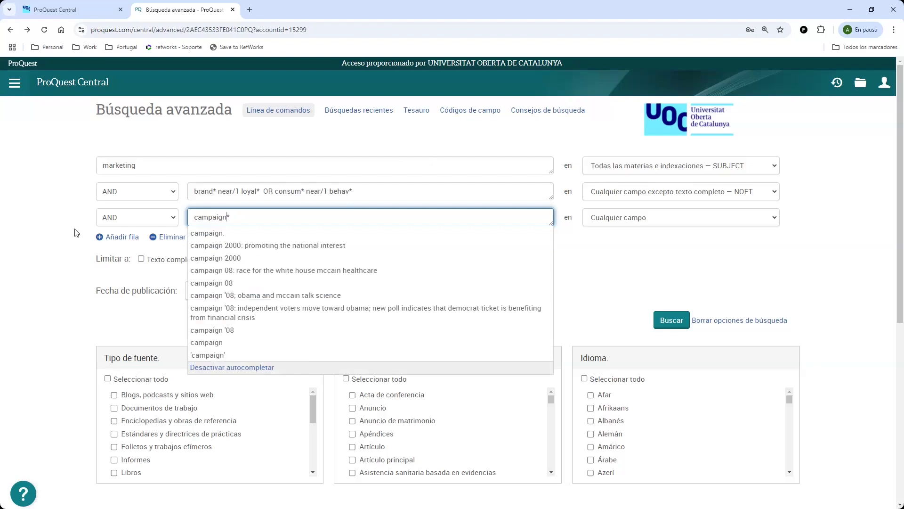
pyautogui.click(47, 213)
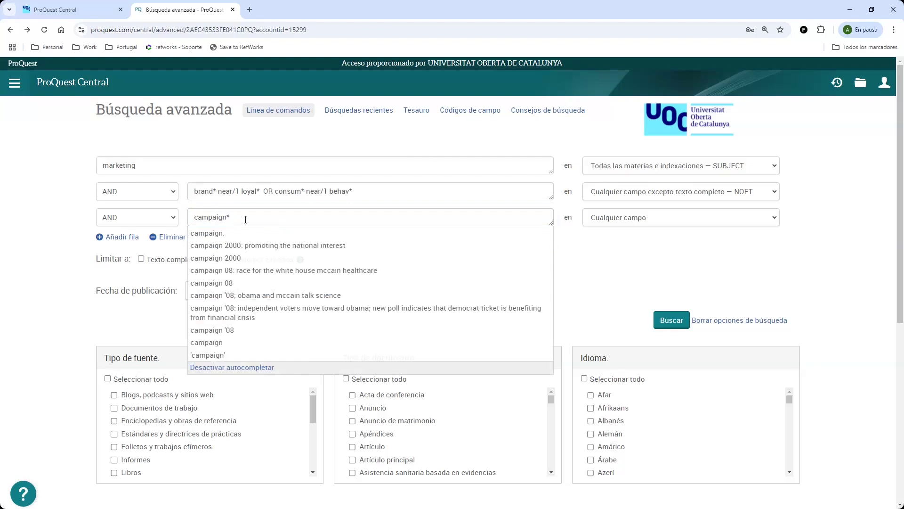
# - Add a fourth search row combined with AND, containing the truncated term "pric*"
pyautogui.click(115, 237)
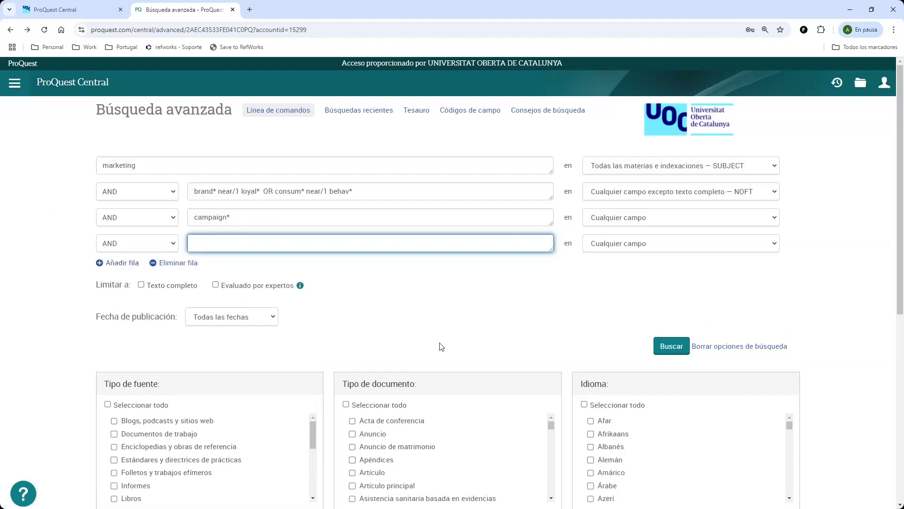
pyautogui.write('pric*')
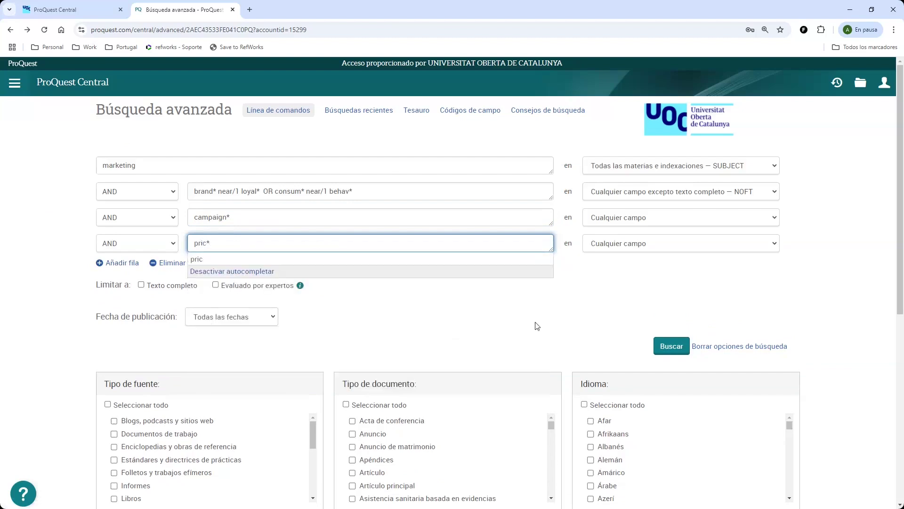
pyautogui.click(565, 232)
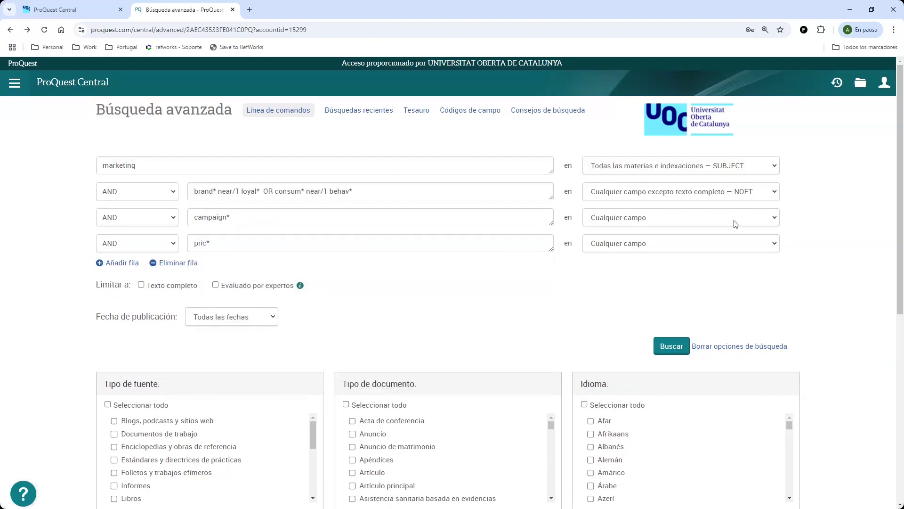
# - Set the "campaign*" and "pric*" rows to Cualquier campo excepto texto completo — NOFT and run the search
pyautogui.click(736, 223)
pyautogui.click(718, 246)
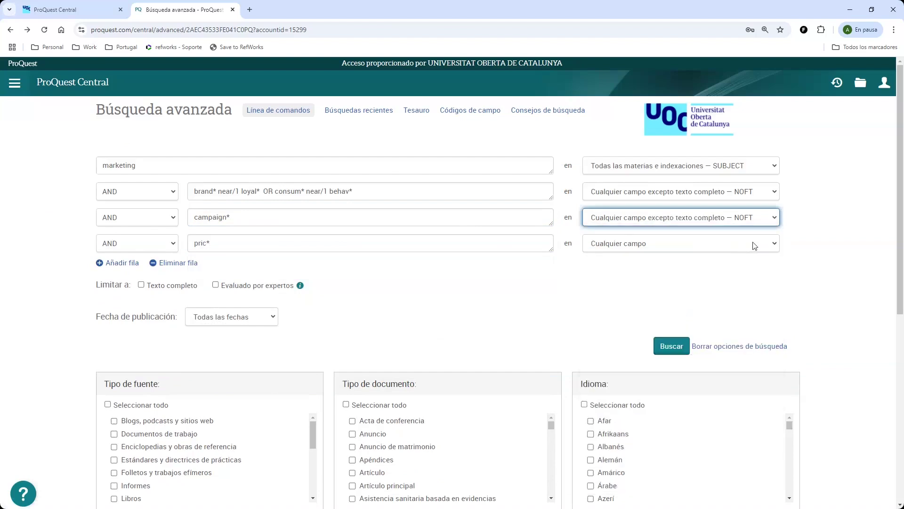
pyautogui.click(755, 246)
pyautogui.click(643, 272)
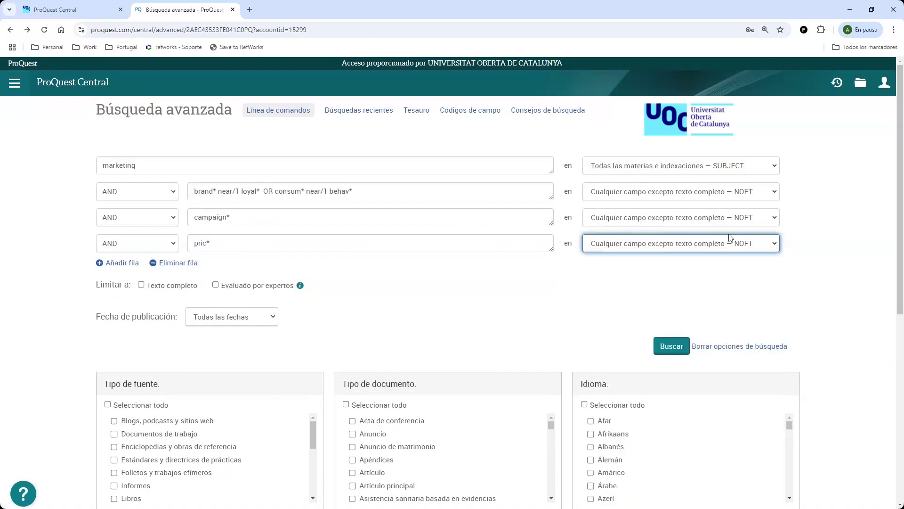
pyautogui.click(664, 351)
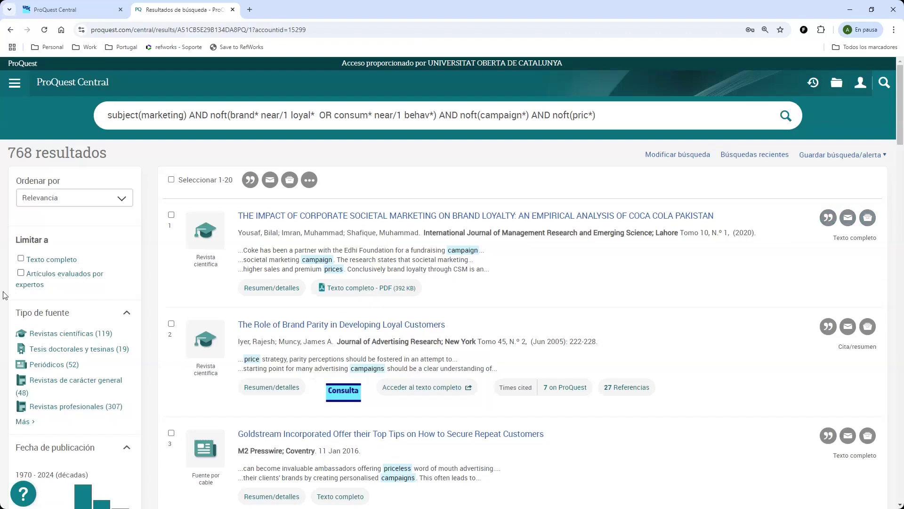
# - Limit the results to Revistas científicas published from 2000 to 2024
pyautogui.click(77, 337)
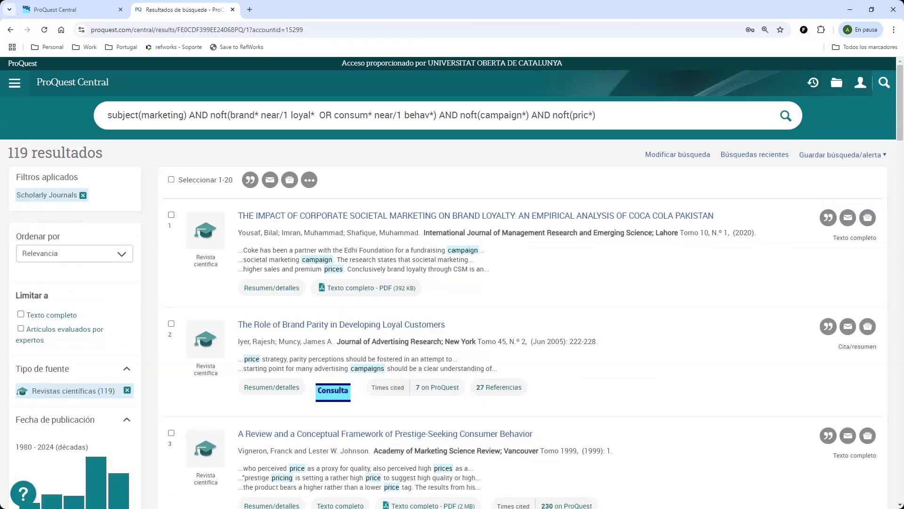
pyautogui.scroll(-4, 72, 377)
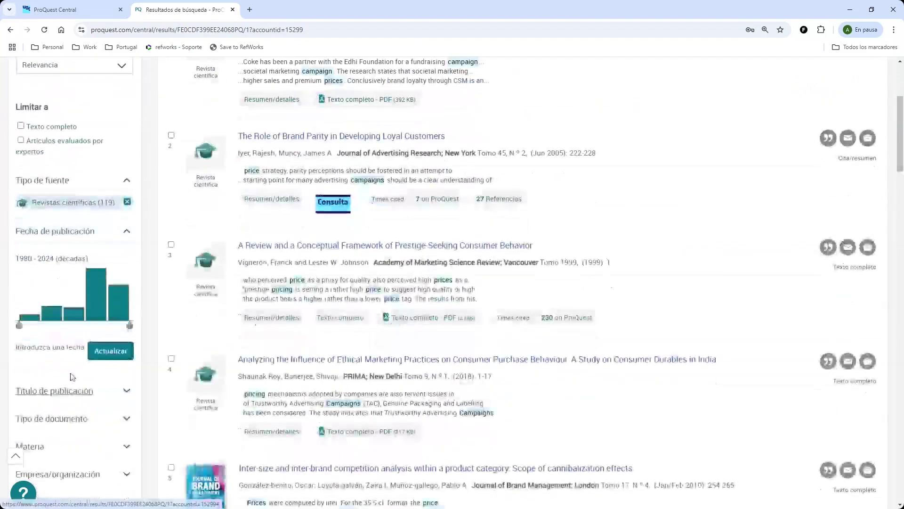
pyautogui.click(49, 347)
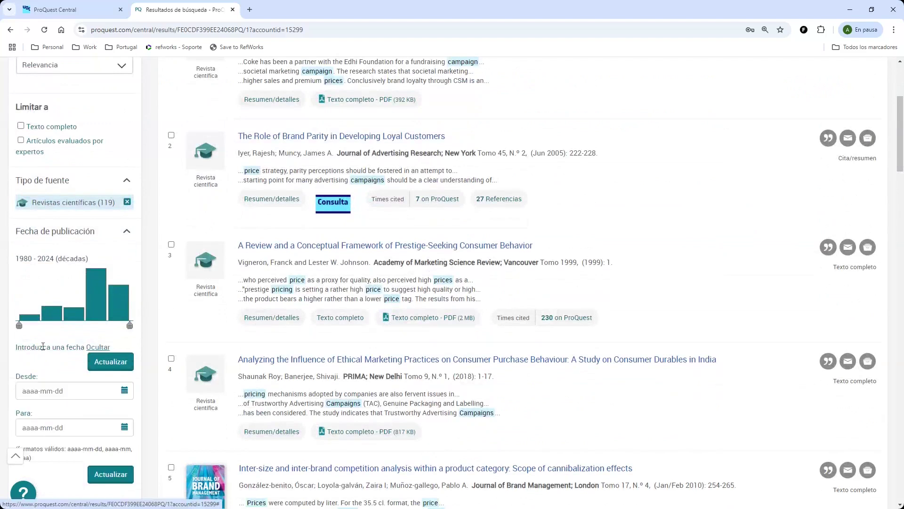
pyautogui.click(84, 388)
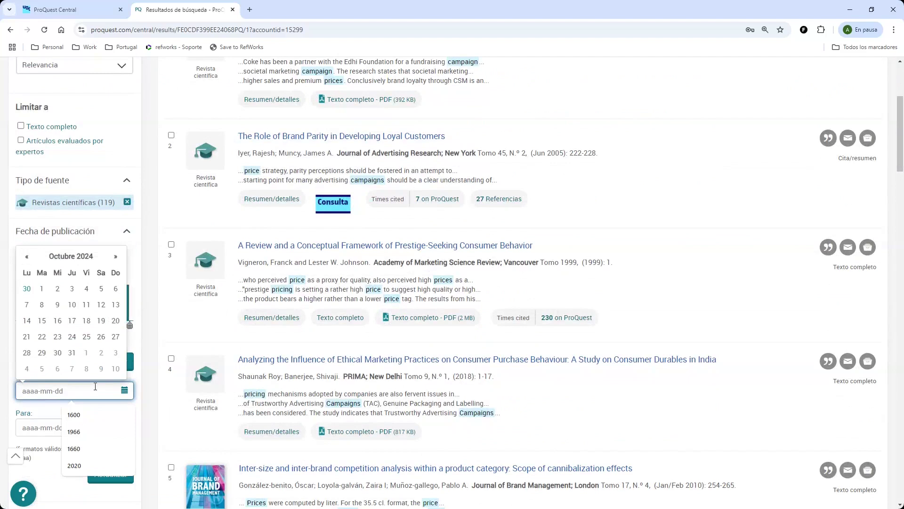
pyautogui.write('2000')
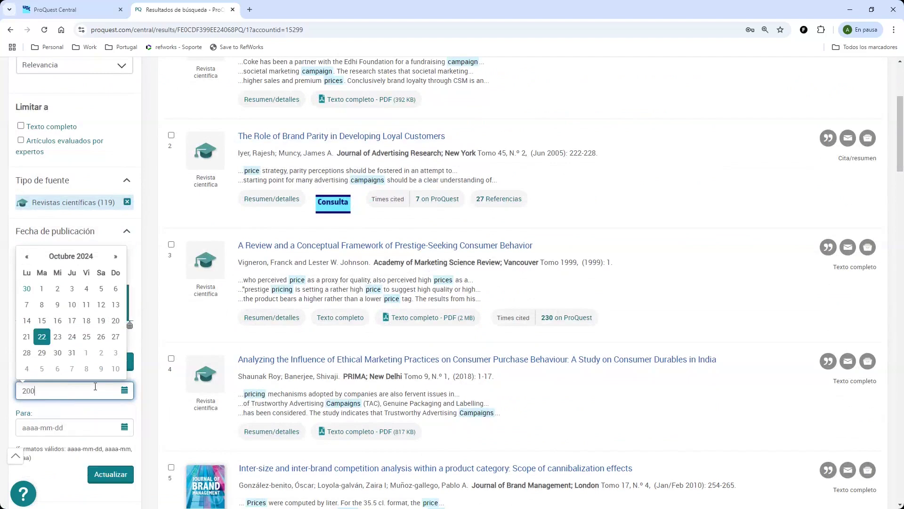
pyautogui.click(69, 429)
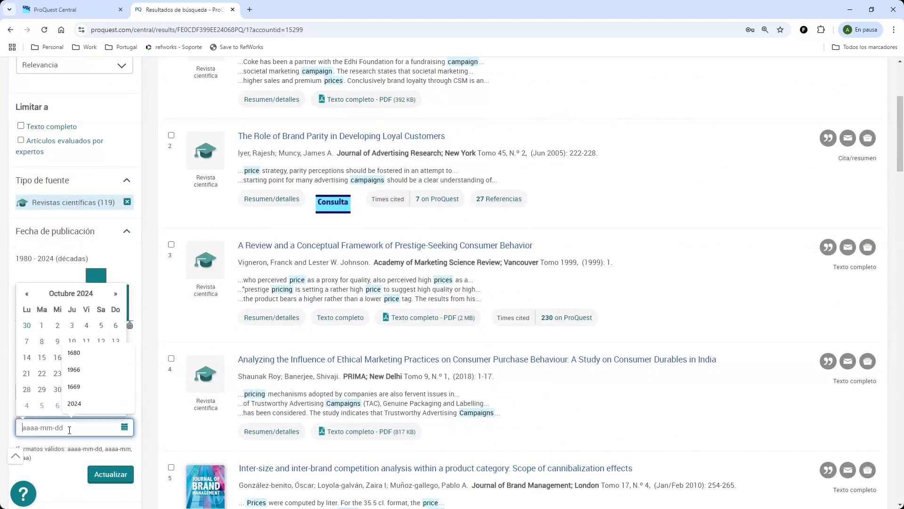
pyautogui.write('2024')
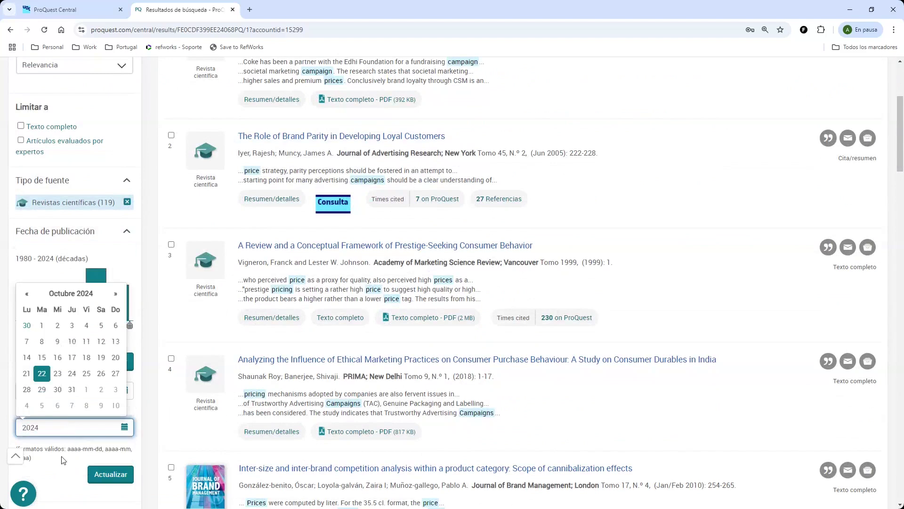
pyautogui.click(54, 440)
pyautogui.click(113, 474)
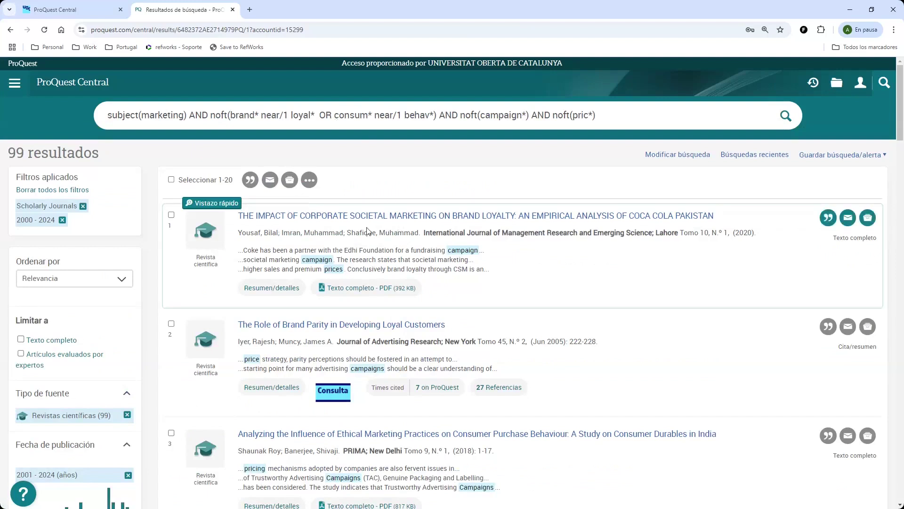
# - Open the first result, the article on societal marketing and brand loyalty at Coca Cola Pakistan, and show its Resumen/detalles view
pyautogui.click(480, 216)
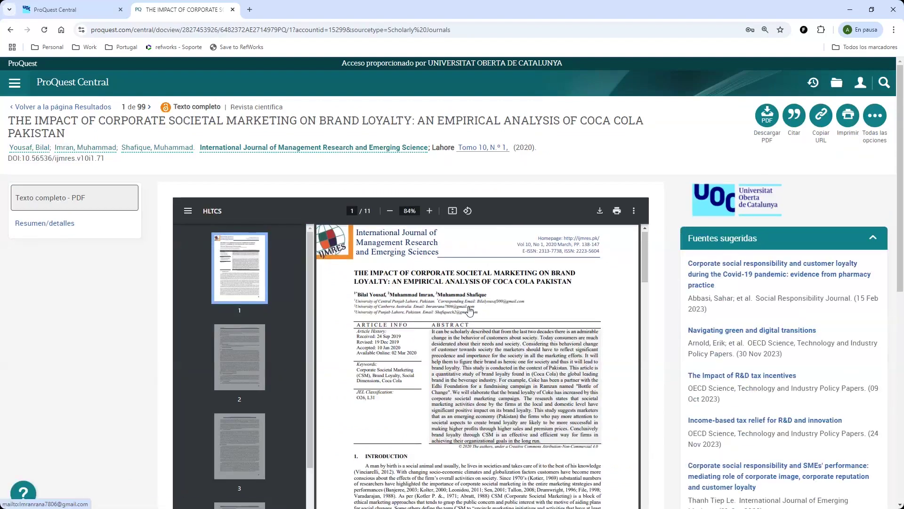
pyautogui.scroll(-3, 470, 310)
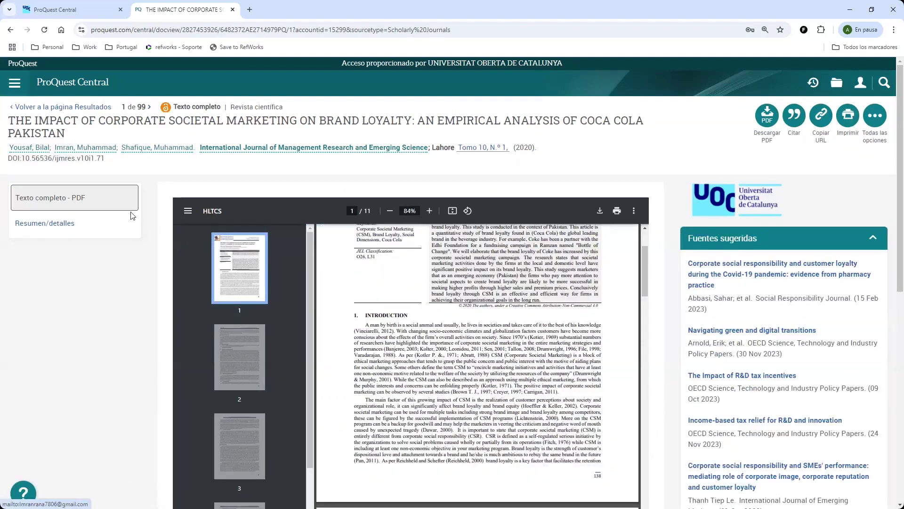
pyautogui.click(47, 223)
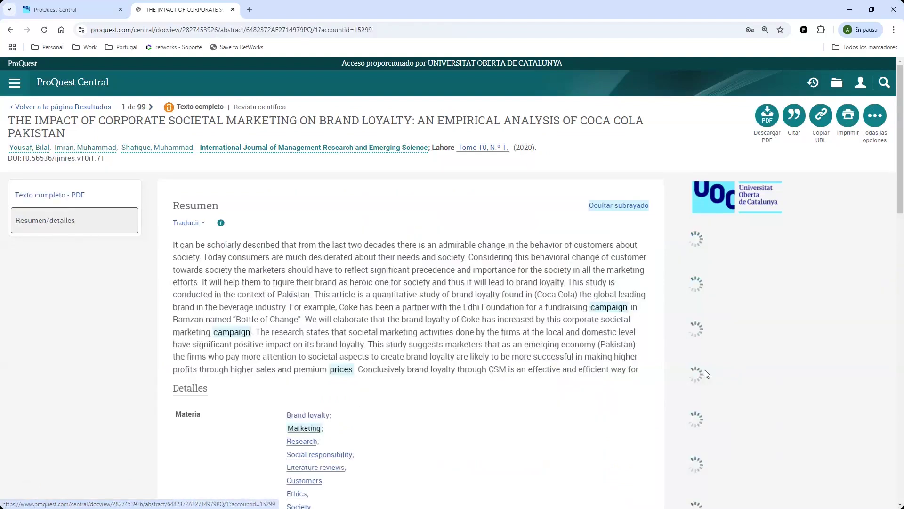
# - Examine the article's abstract, Materia terms, business indexing terms, keywords and publication details
pyautogui.scroll(-3, 357, 268)
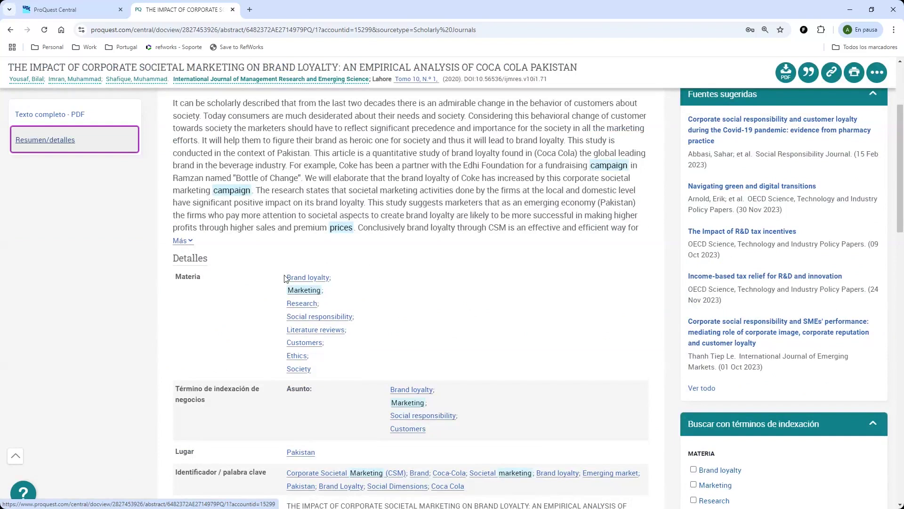
pyautogui.scroll(-2, 319, 417)
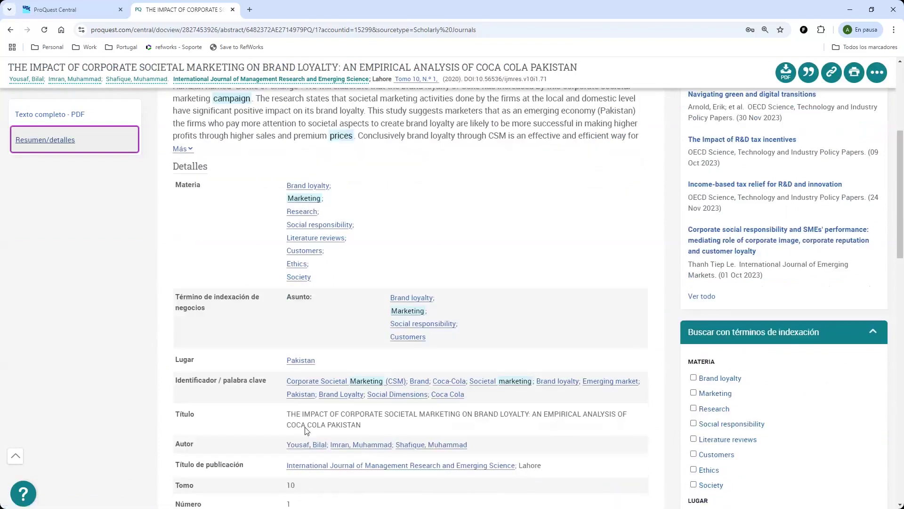
pyautogui.moveTo(226, 377); pyautogui.dragTo(270, 379)
pyautogui.click(139, 390)
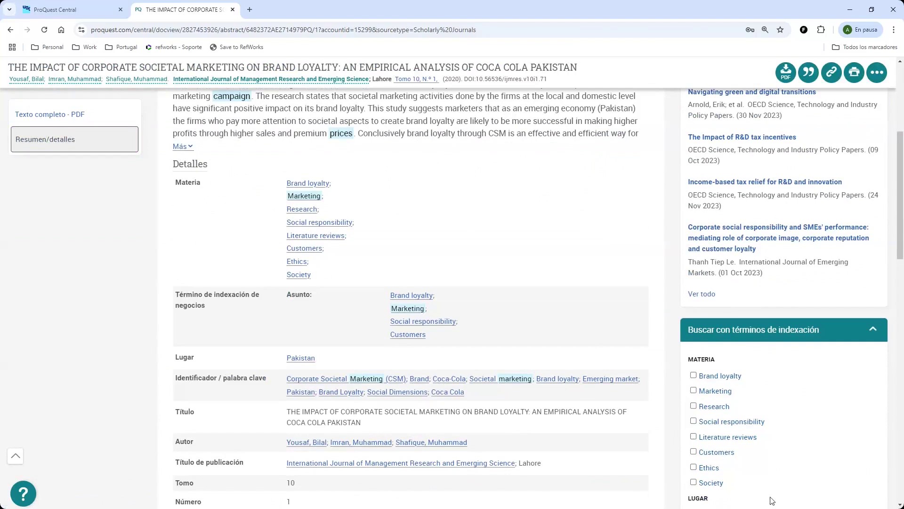
pyautogui.scroll(-4, 512, 430)
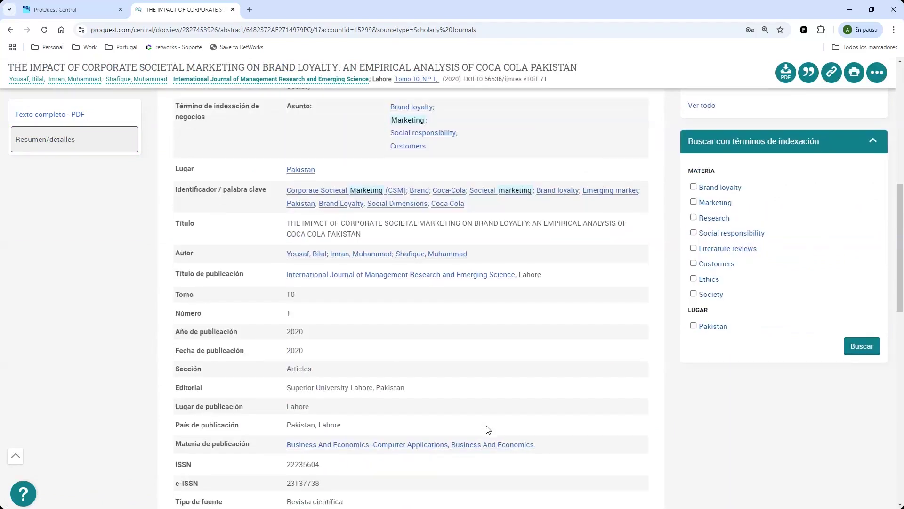
pyautogui.scroll(9, 488, 429)
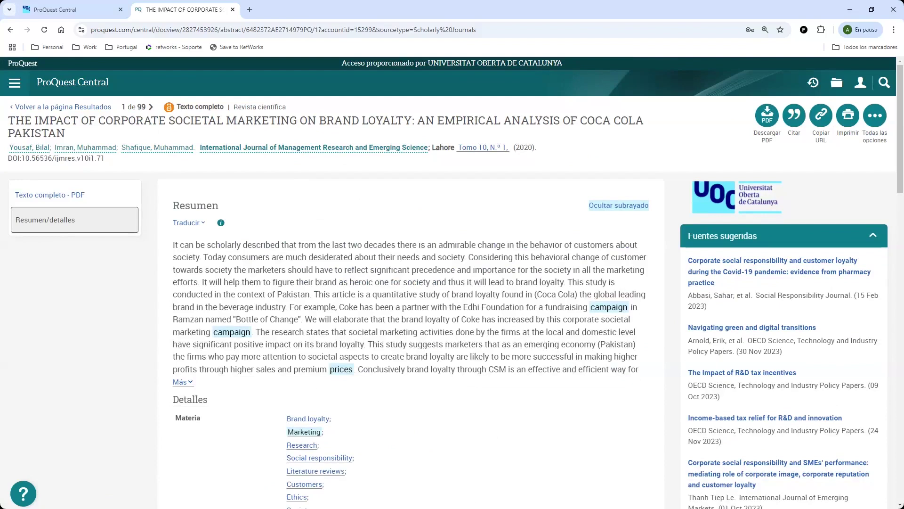
# - Return to the ProQuest Central home page, rerun the prefilled query and review the source type and publication date filters
pyautogui.click(95, 83)
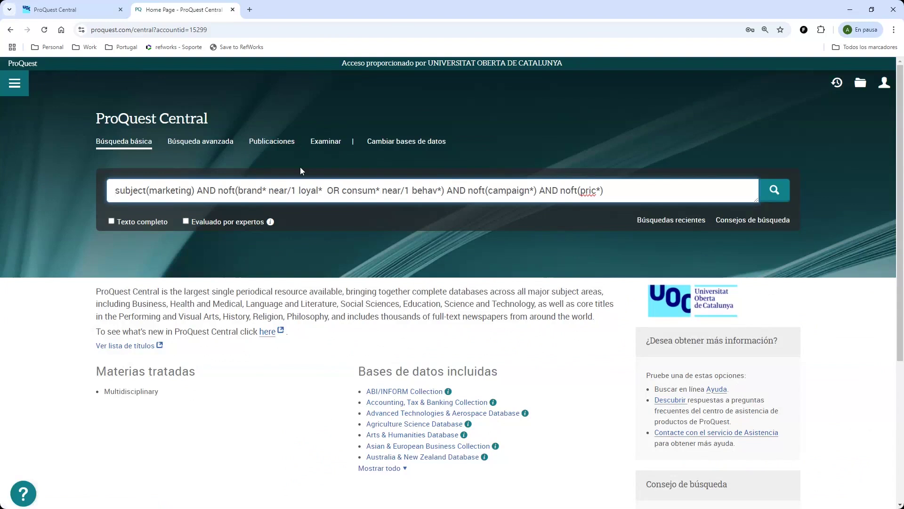
pyautogui.press('Return')
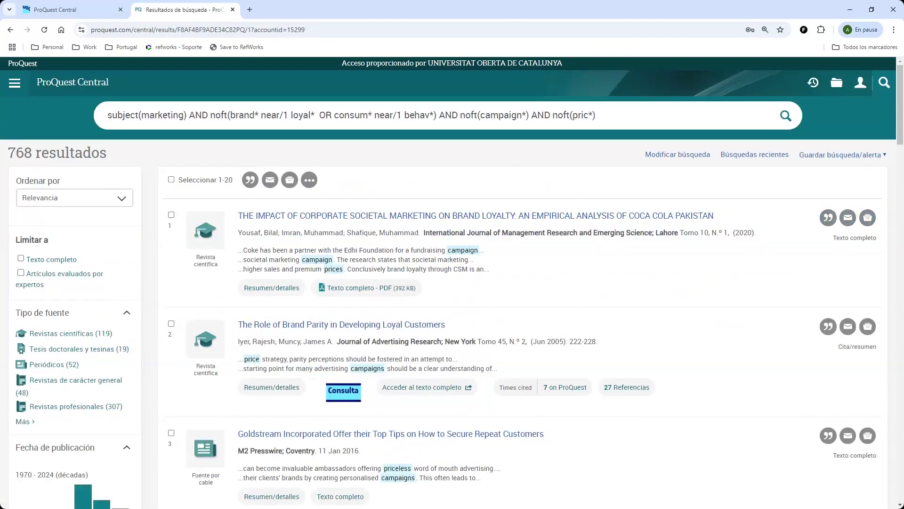
pyautogui.scroll(-3, 92, 323)
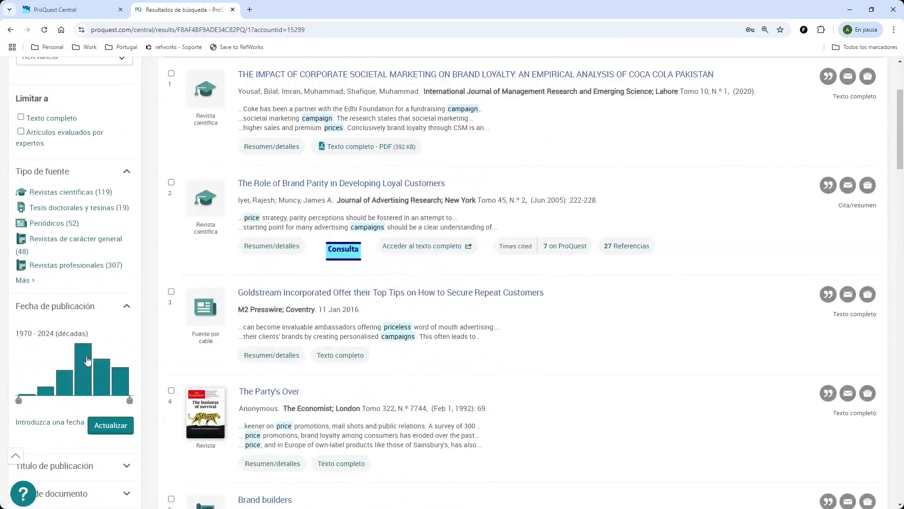
pyautogui.scroll(3, 93, 323)
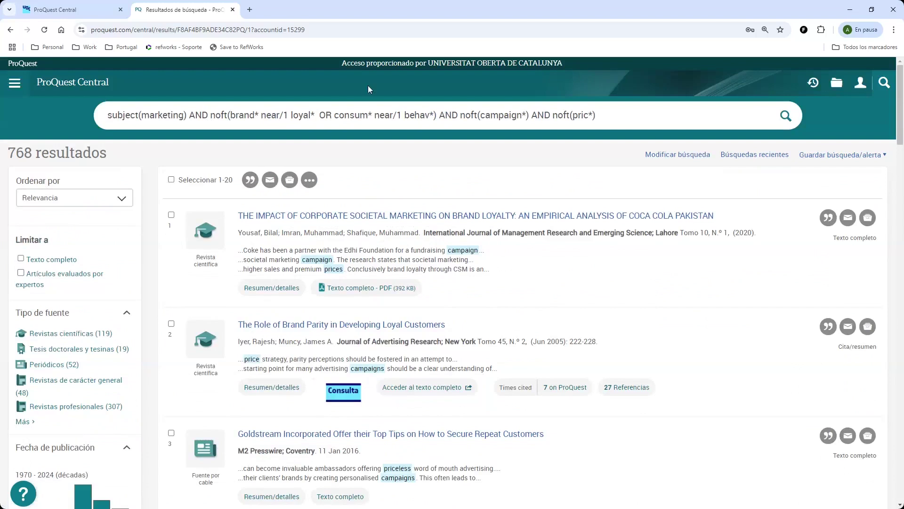
# - Go back to the ProQuest Central home page and open the page for changing databases
pyautogui.click(85, 84)
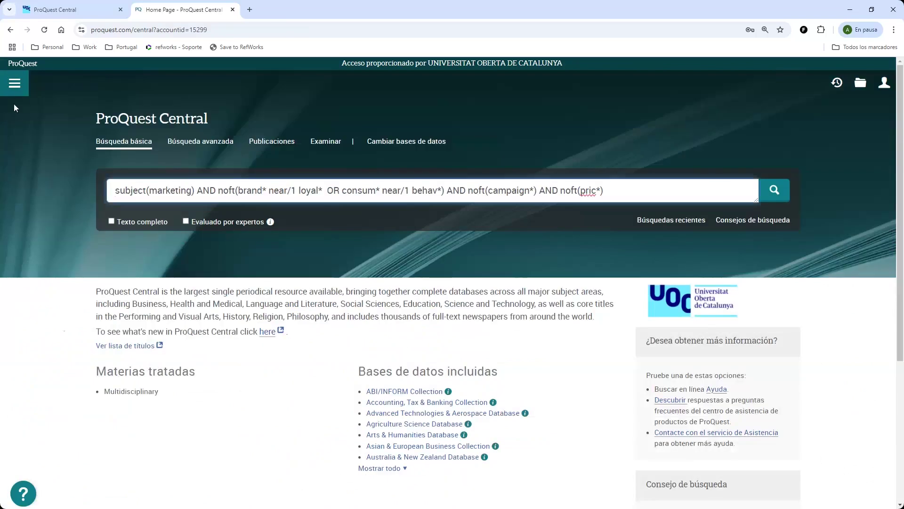
pyautogui.click(16, 83)
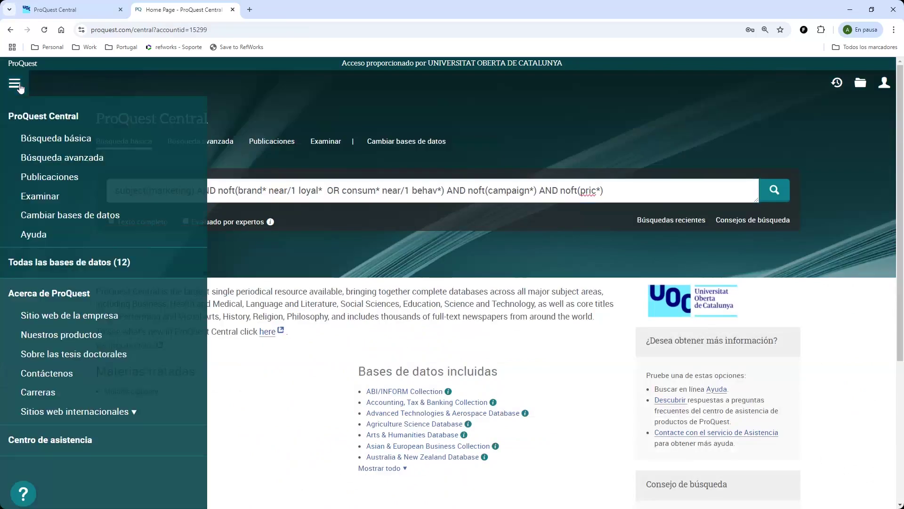
pyautogui.click(55, 215)
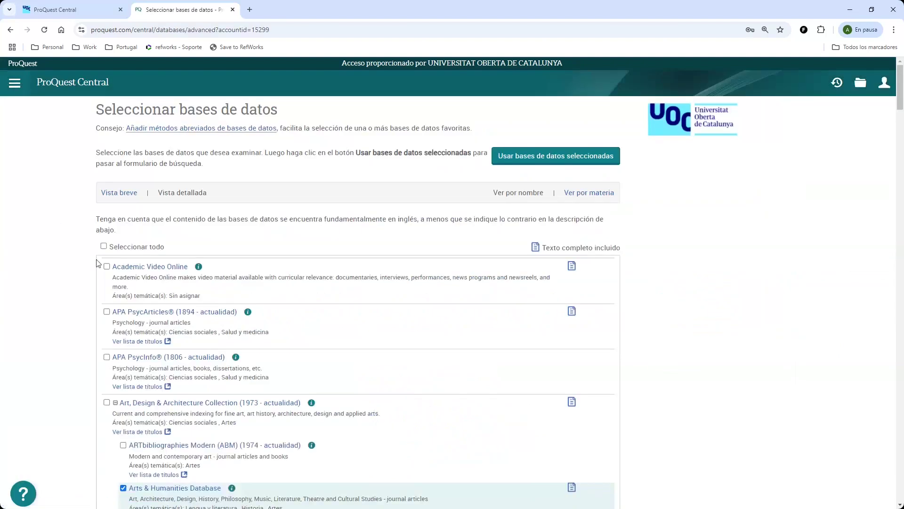
# - Deselect the Arts & Humanities Database and the ABI/INFORM Collection in the database list
pyautogui.scroll(-1, 229, 278)
pyautogui.scroll(-1, 229, 278)
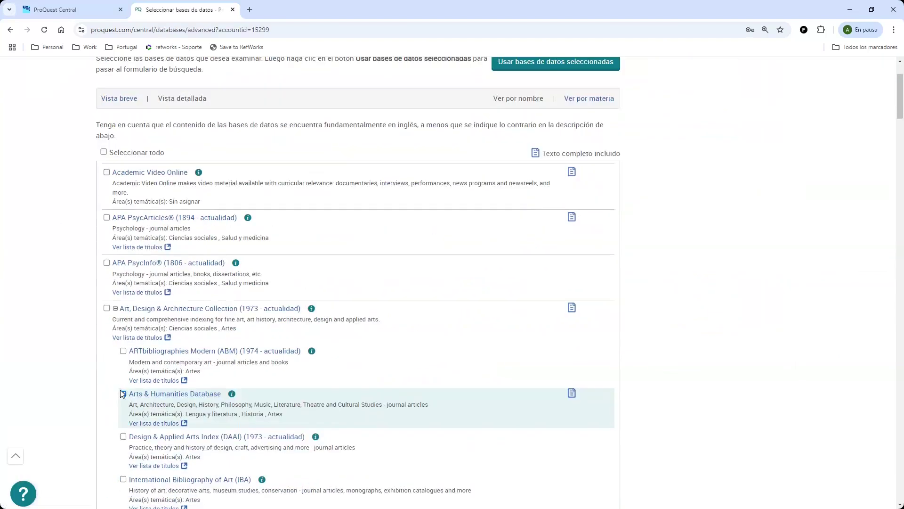
pyautogui.click(122, 392)
pyautogui.click(123, 393)
pyautogui.scroll(-5, 325, 328)
pyautogui.scroll(-2, 325, 328)
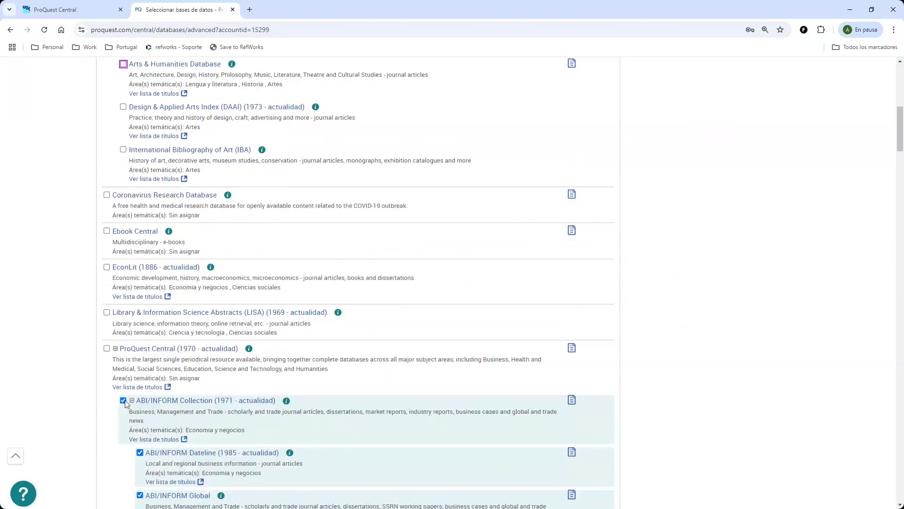
pyautogui.click(123, 400)
# - Find "ps" on the database selection page and open the APA PsycInfo database
pyautogui.hotkey('ctrl', 'f')
pyautogui.write('ps')
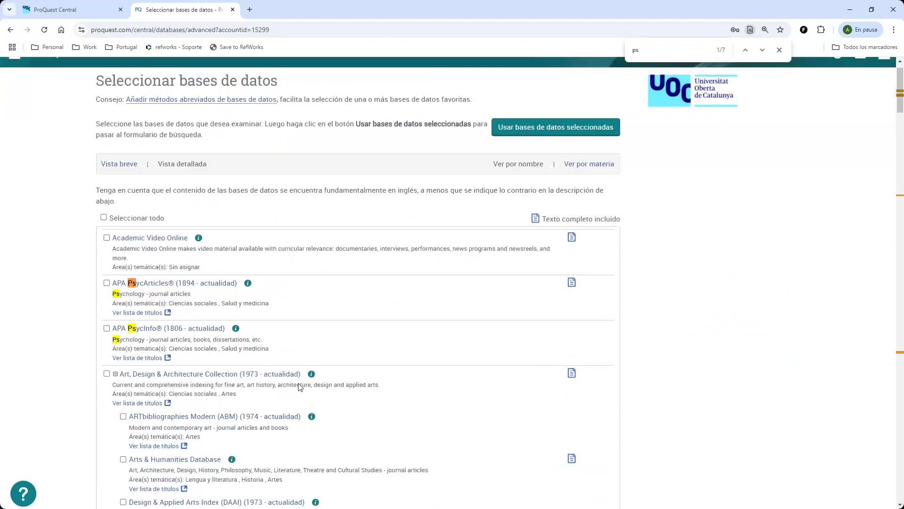
pyautogui.click(141, 330)
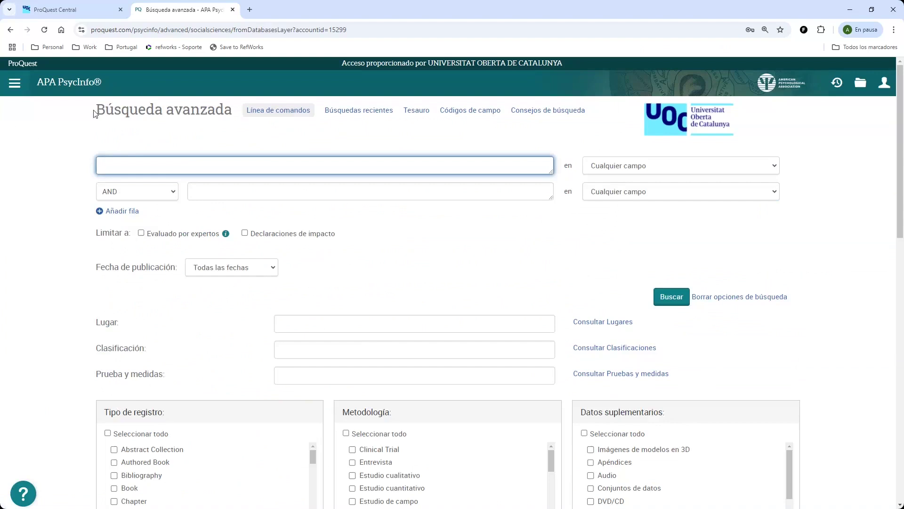
# - Examine the APA PsycInfo advanced search form and its limiters, including the Metodología and Grupo de edad lists
pyautogui.moveTo(94, 113); pyautogui.dragTo(233, 111)
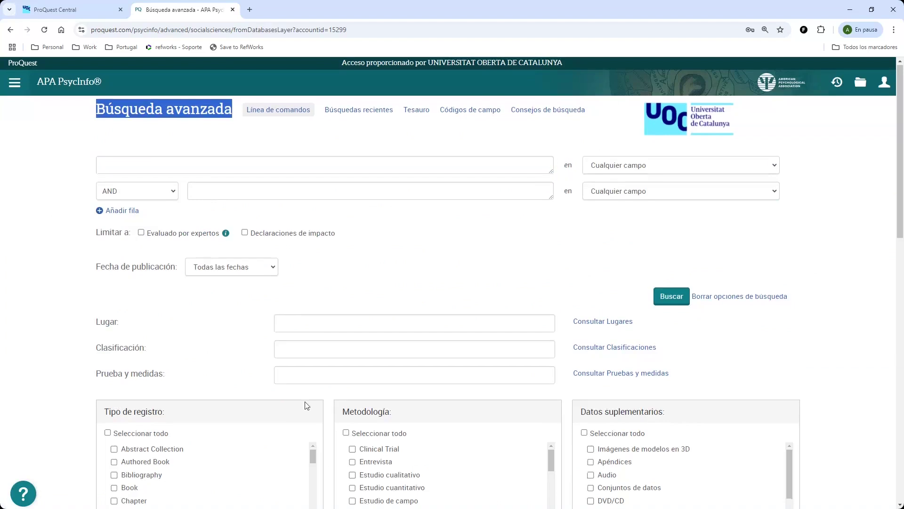
pyautogui.scroll(-5, 307, 405)
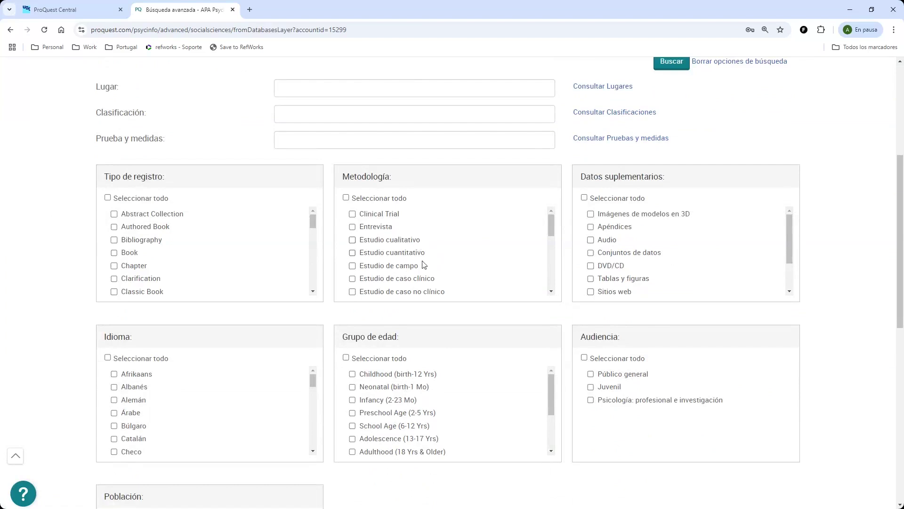
pyautogui.scroll(-2, 433, 267)
pyautogui.scroll(-2, 434, 271)
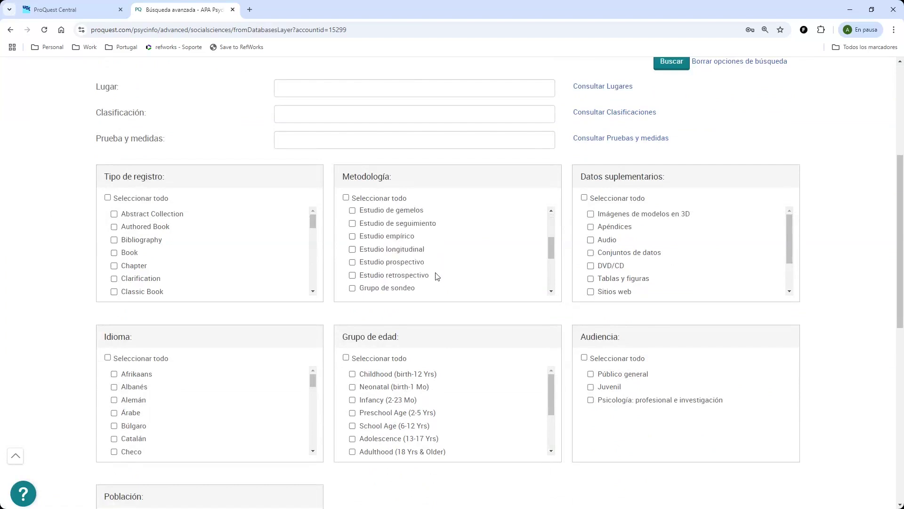
pyautogui.scroll(-2, 437, 276)
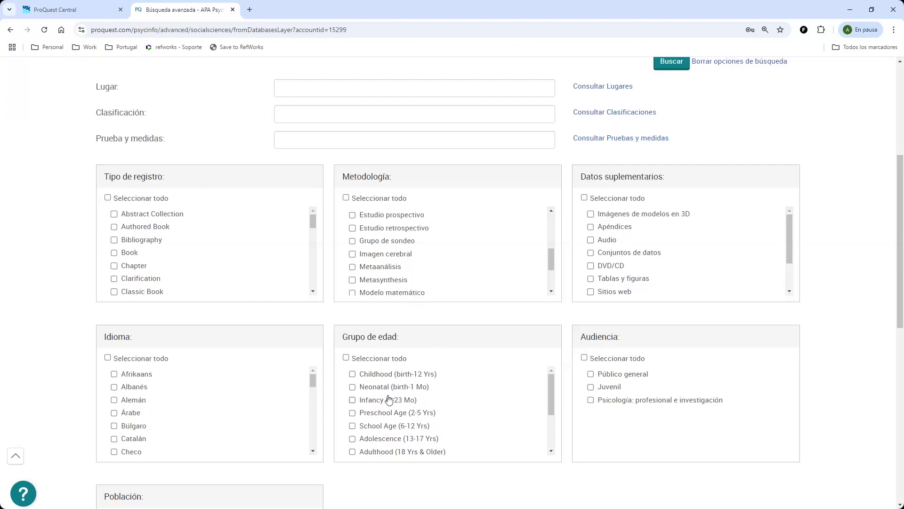
pyautogui.scroll(-1, 386, 400)
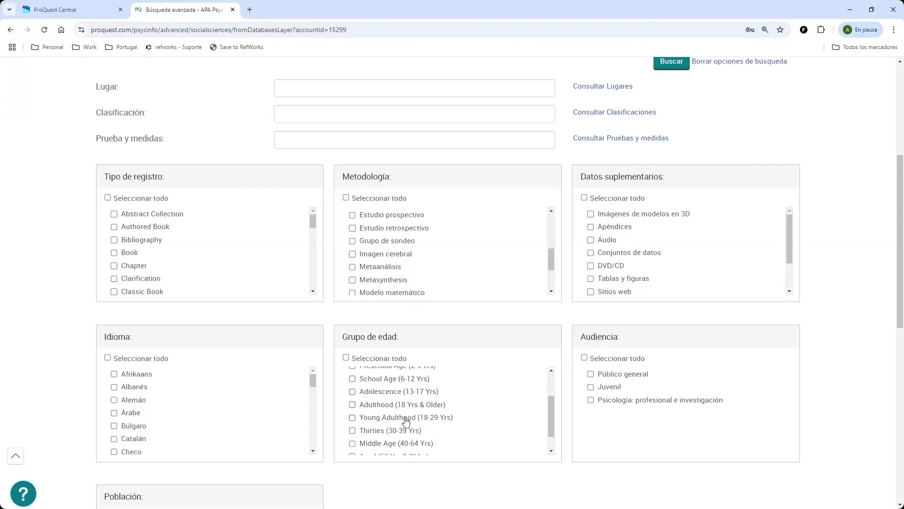
pyautogui.scroll(-1, 426, 417)
pyautogui.scroll(-1, 426, 417)
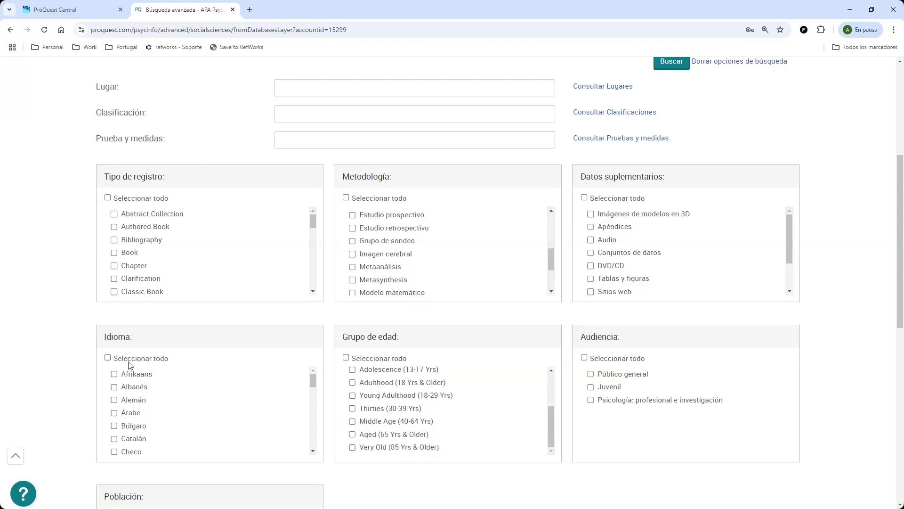
pyautogui.scroll(-3, 158, 439)
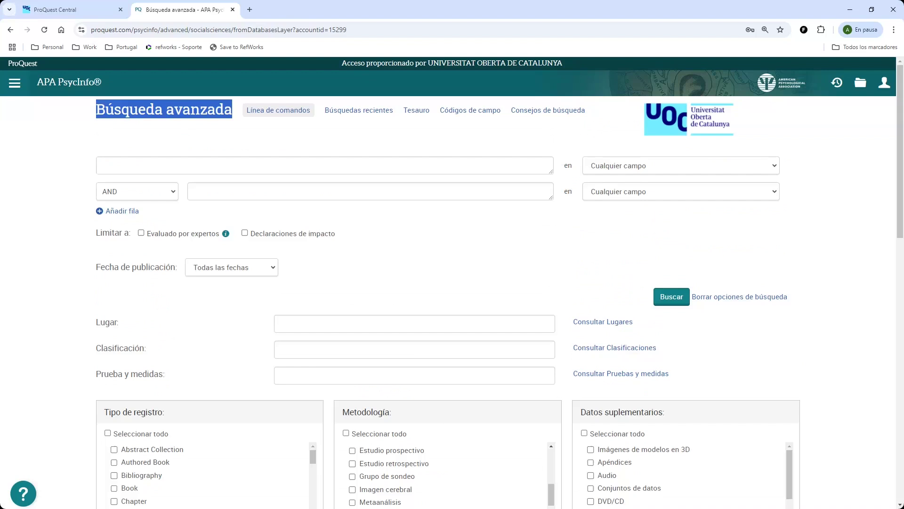
pyautogui.hotkey('alt', 'Tab')
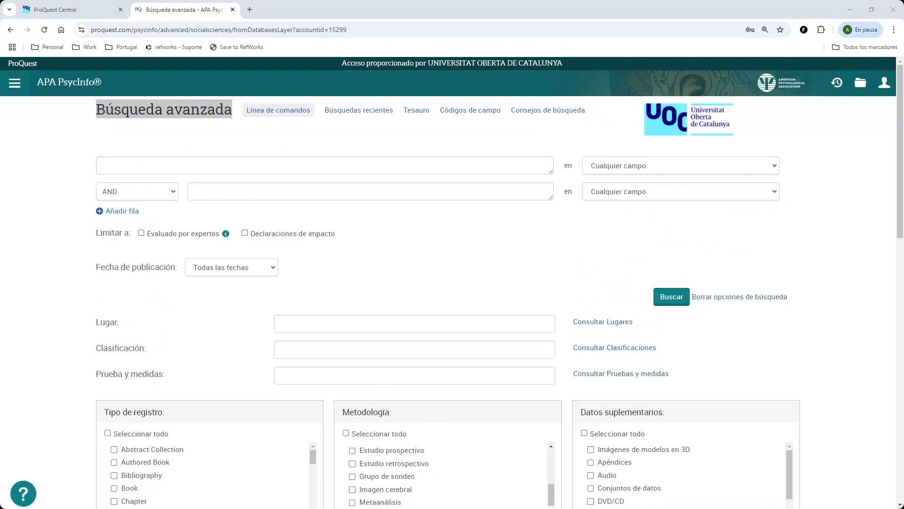
# - Enter (ANXIETY OR AGST) in the first search row and restrict it to Todas las materias e indexaciones — SUBJECT
pyautogui.click(165, 164)
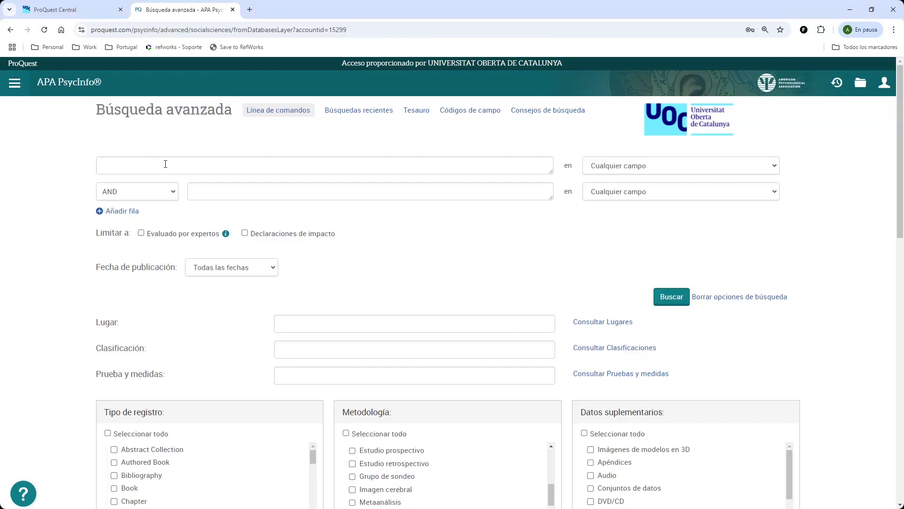
pyautogui.click(166, 164)
pyautogui.write('(ANXIETY OR AGST)')
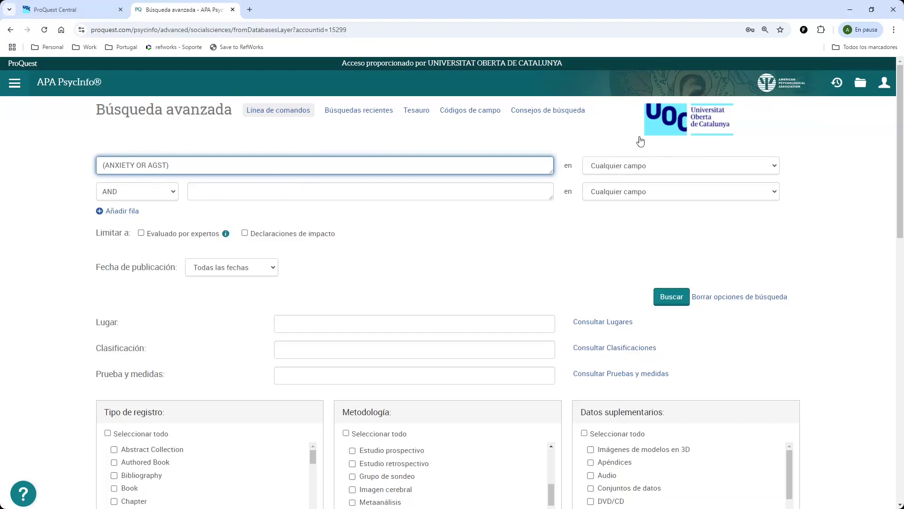
pyautogui.click(671, 167)
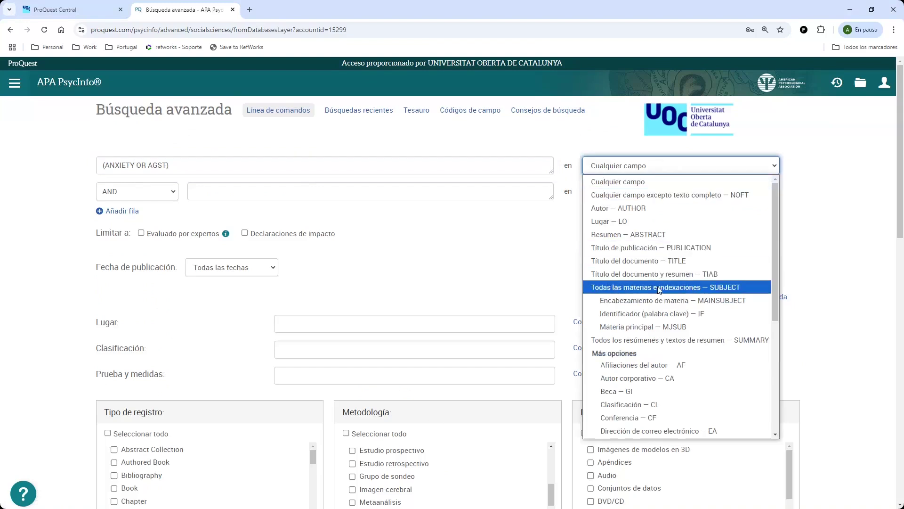
pyautogui.click(714, 289)
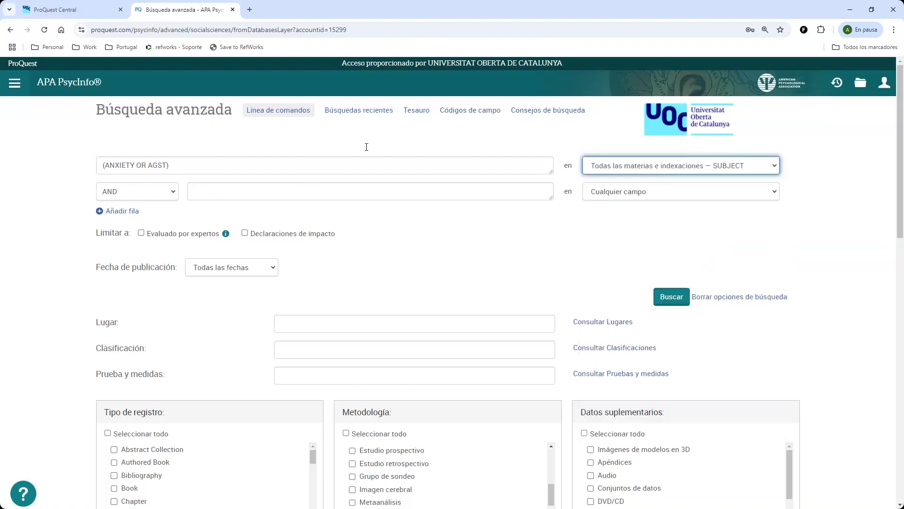
# - Enter (ANXIETY OR AGST) in the second row for any field and run the search combined with AND
pyautogui.click(279, 192)
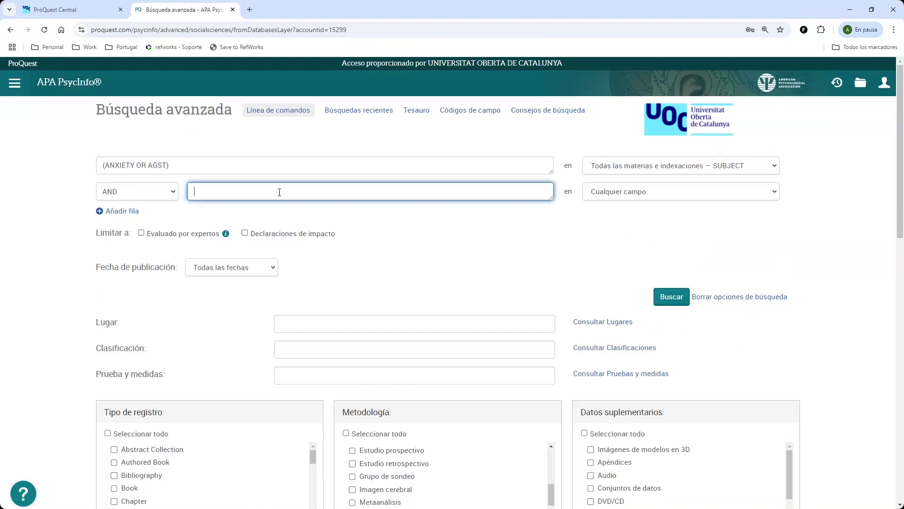
pyautogui.write('(ANXIETY OR AGST)')
pyautogui.click(671, 296)
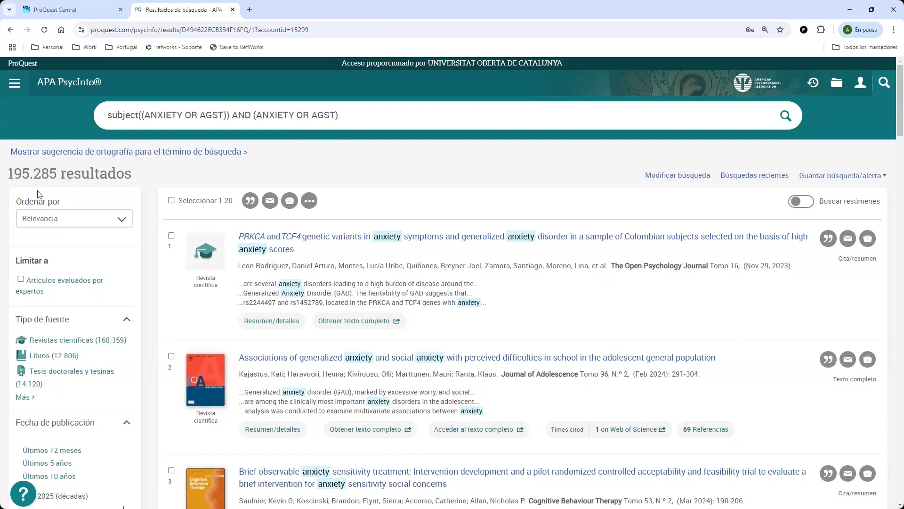
# - Modify the anxiety search so its two rows are combined with OR, and run it again
pyautogui.moveTo(14, 169); pyautogui.dragTo(8, 168)
pyautogui.moveTo(220, 185); pyautogui.dragTo(807, 215)
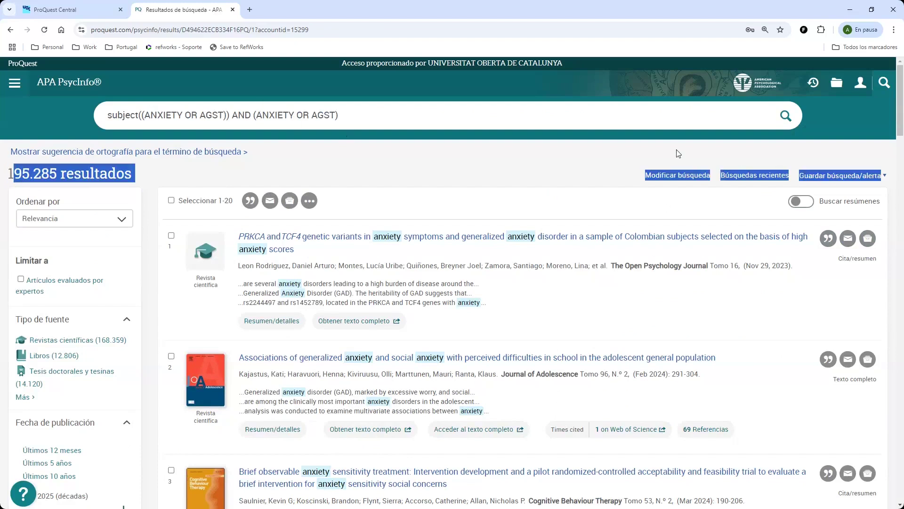
pyautogui.click(678, 176)
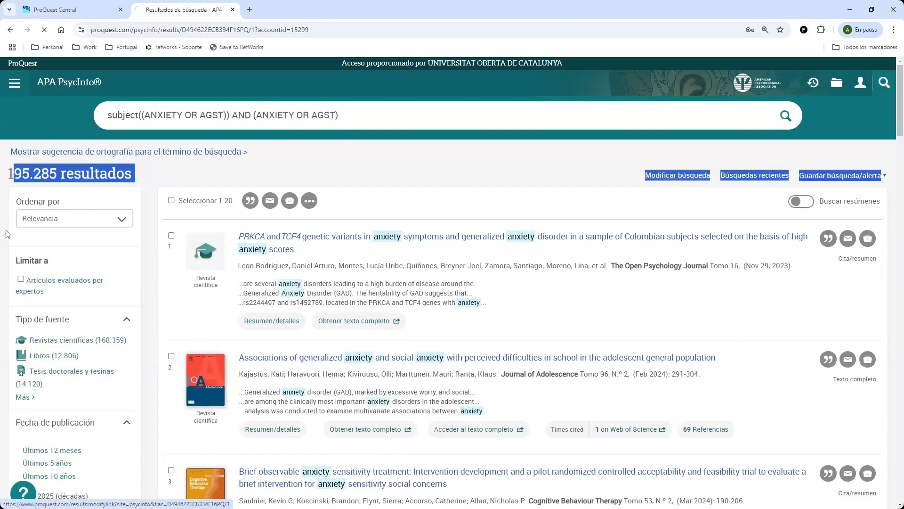
pyautogui.click(170, 192)
pyautogui.click(110, 221)
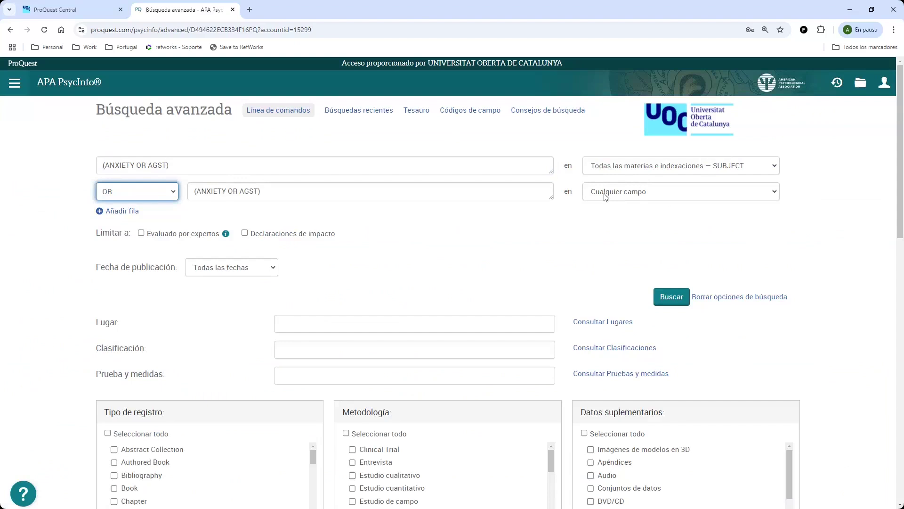
pyautogui.click(675, 303)
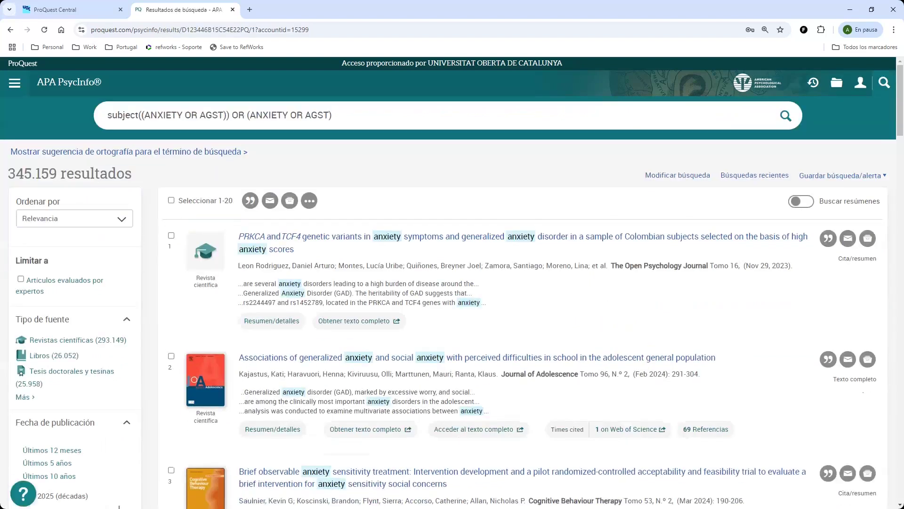
# - Reopen the search form, clear its options and enter (drug near/1 therapy or medicat*) in both search rows
pyautogui.click(673, 176)
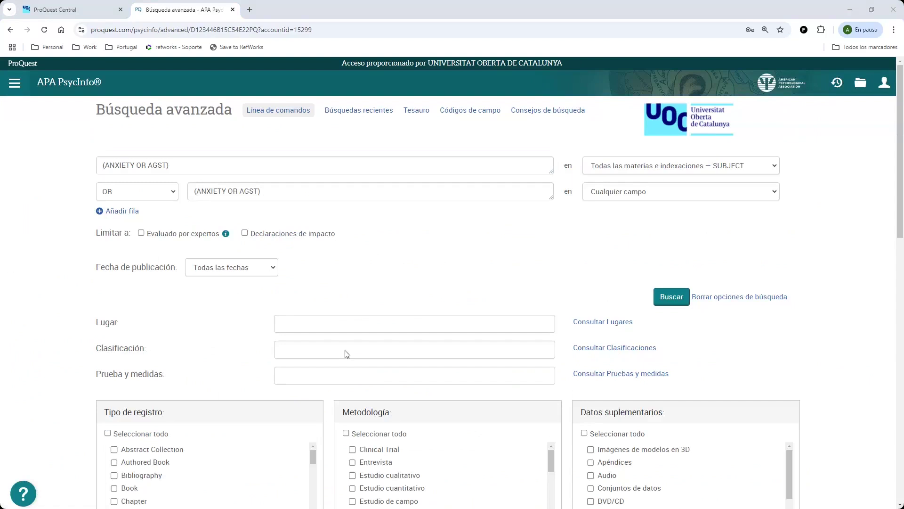
pyautogui.click(778, 297)
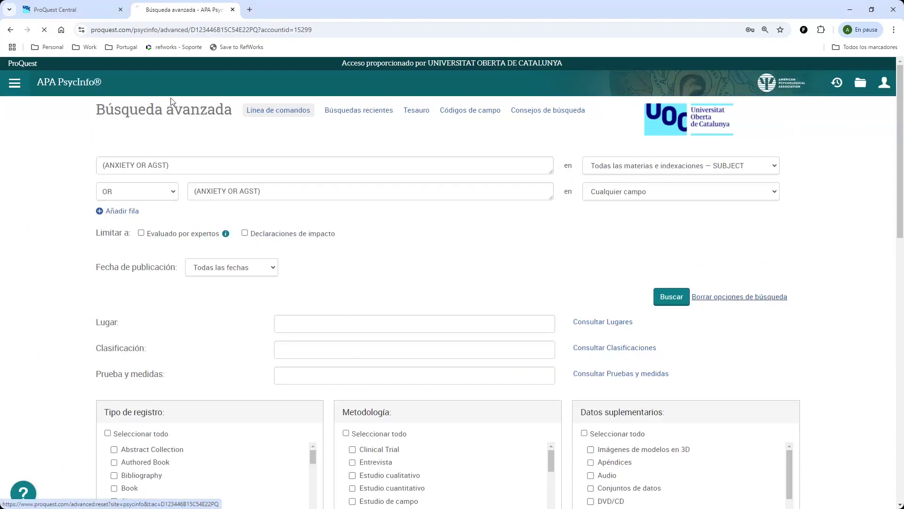
pyautogui.write('(drug near/1 therapy or medicat*)')
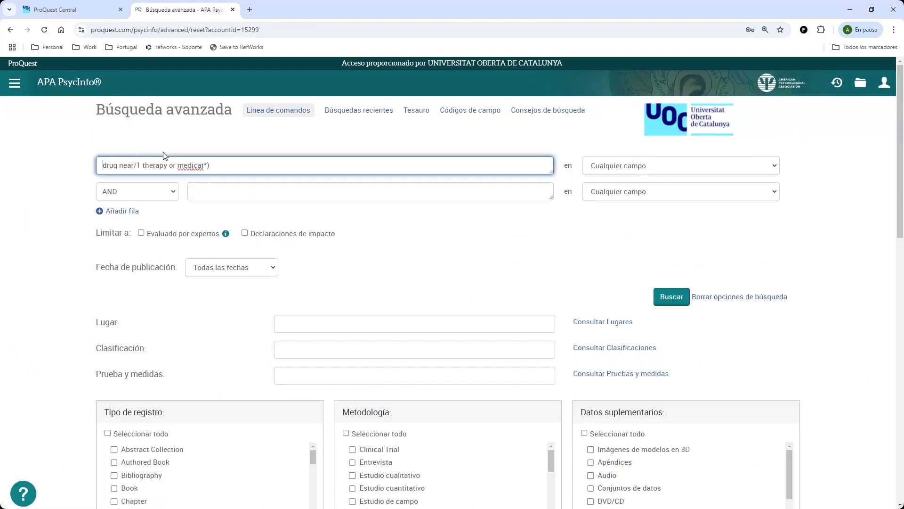
pyautogui.write('(')
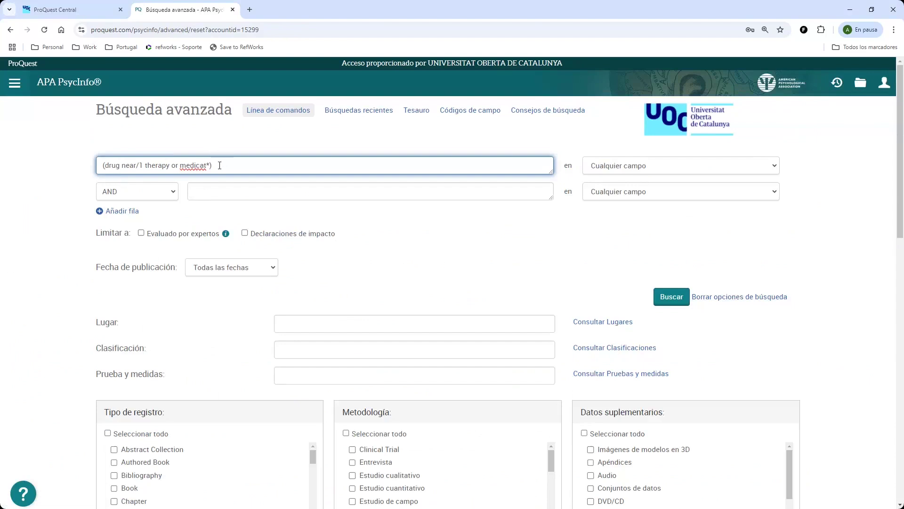
pyautogui.hotkey('ctrl', 'a')
pyautogui.hotkey('ctrl', 'c')
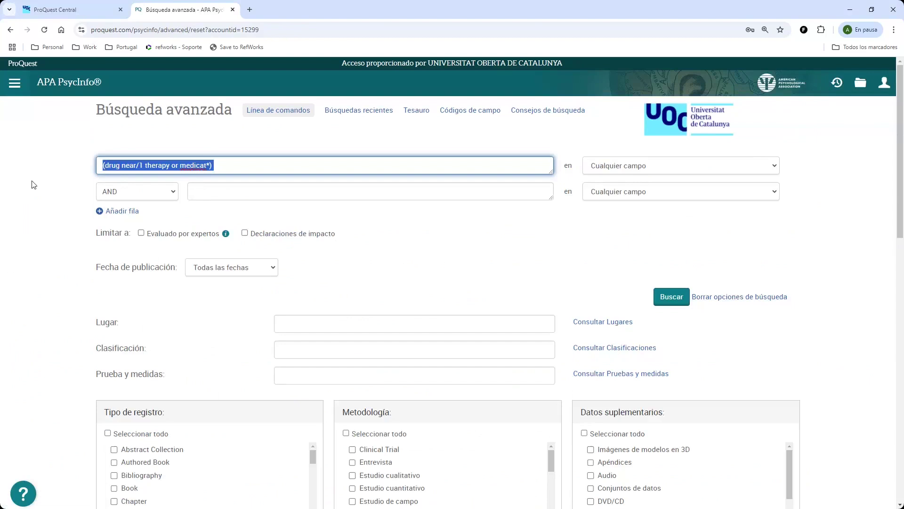
pyautogui.click(260, 187)
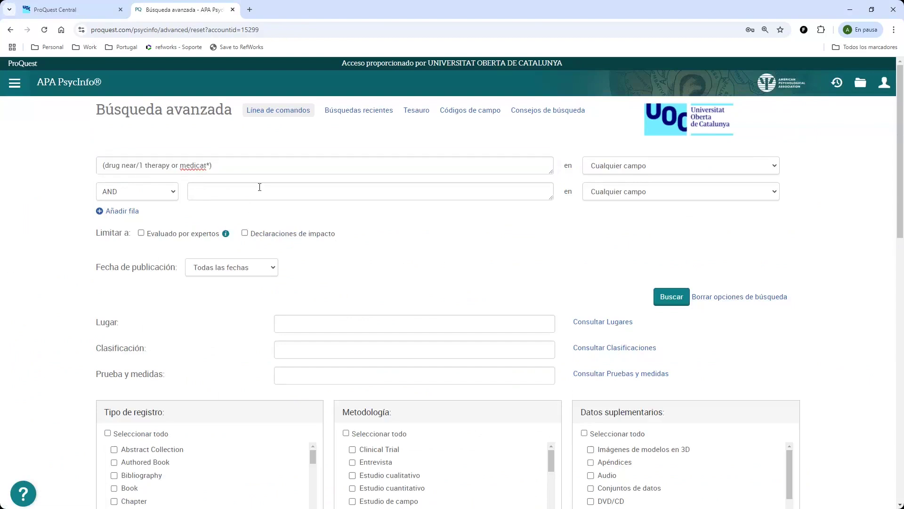
pyautogui.hotkey('ctrl', 'v')
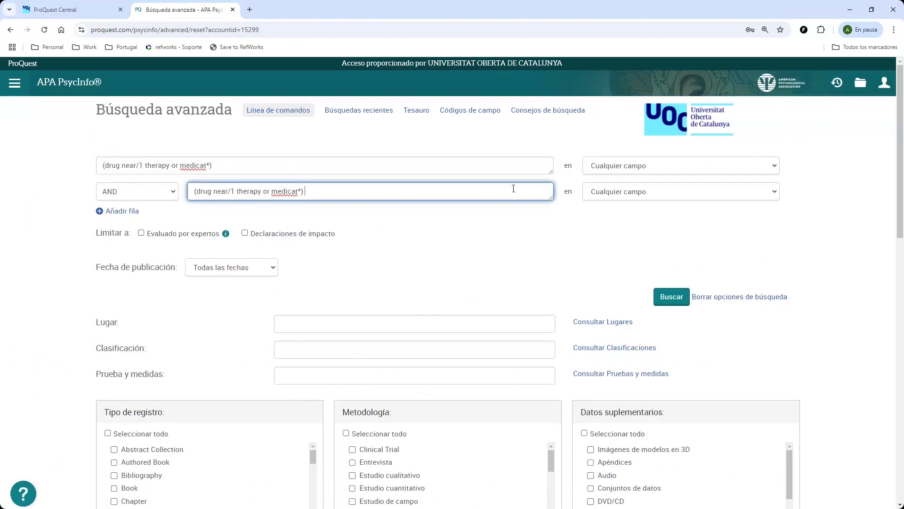
# - Restrict the first drug therapy row to Todas las materias e indexaciones — SUBJECT, combine the rows with OR and run the search
pyautogui.click(675, 170)
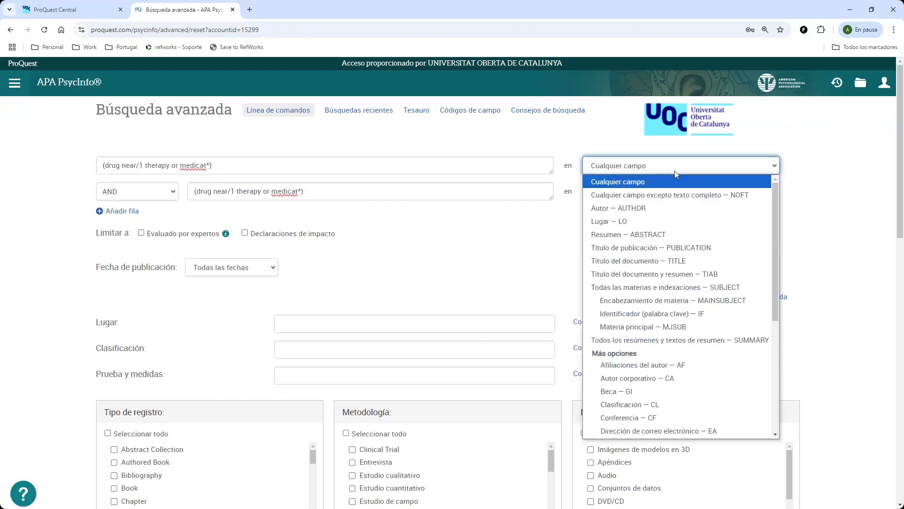
pyautogui.click(622, 292)
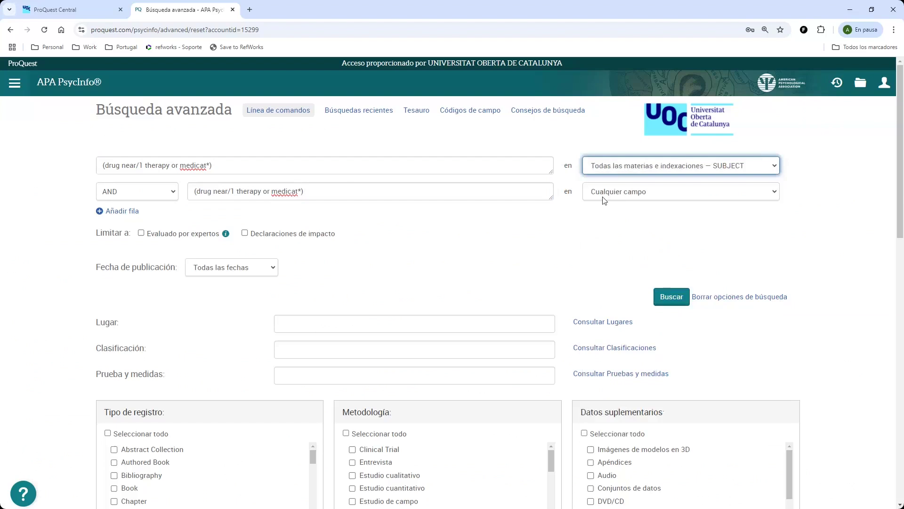
pyautogui.click(141, 192)
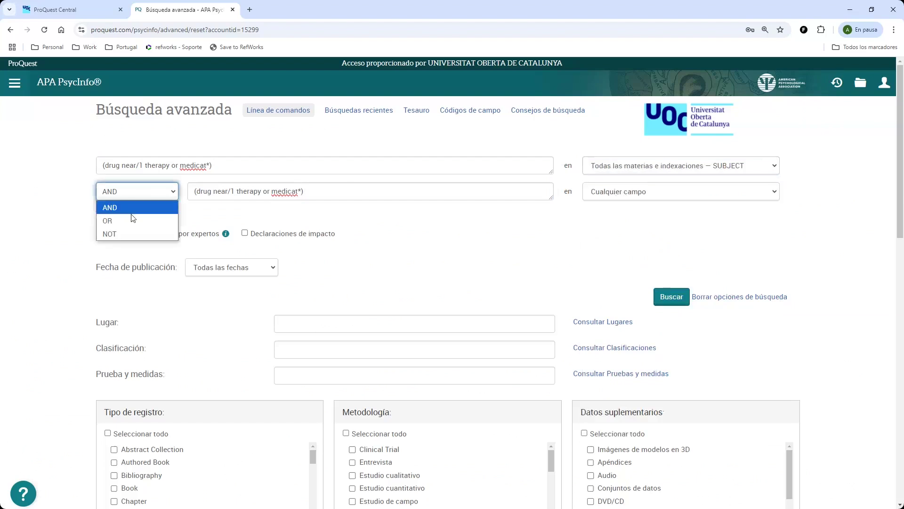
pyautogui.click(109, 219)
pyautogui.click(670, 297)
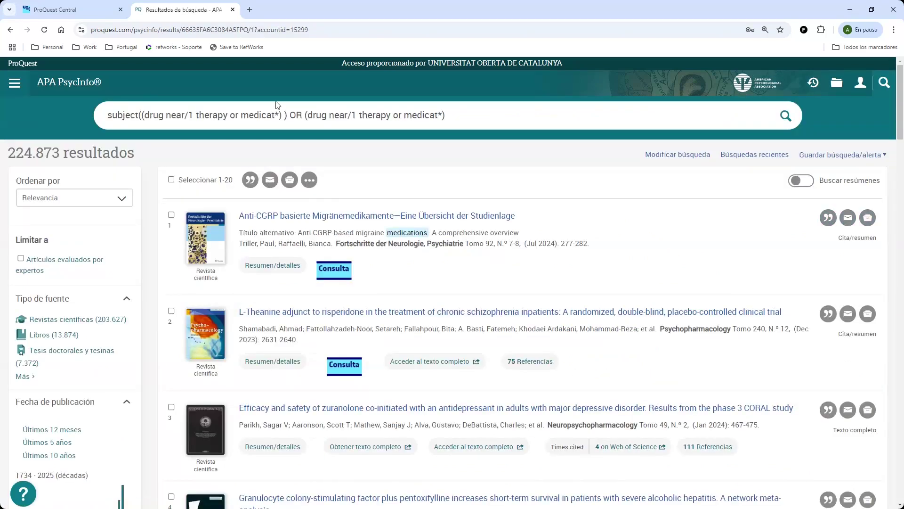
# - Reopen and clear the search form, and enter effect* in the first row restricted to Todas las materias e indexaciones — SUBJECT
pyautogui.click(664, 161)
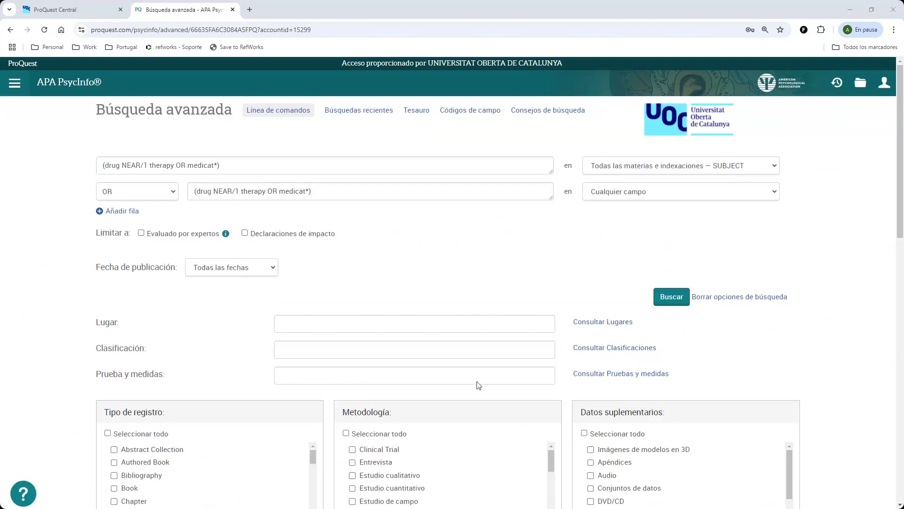
pyautogui.click(728, 297)
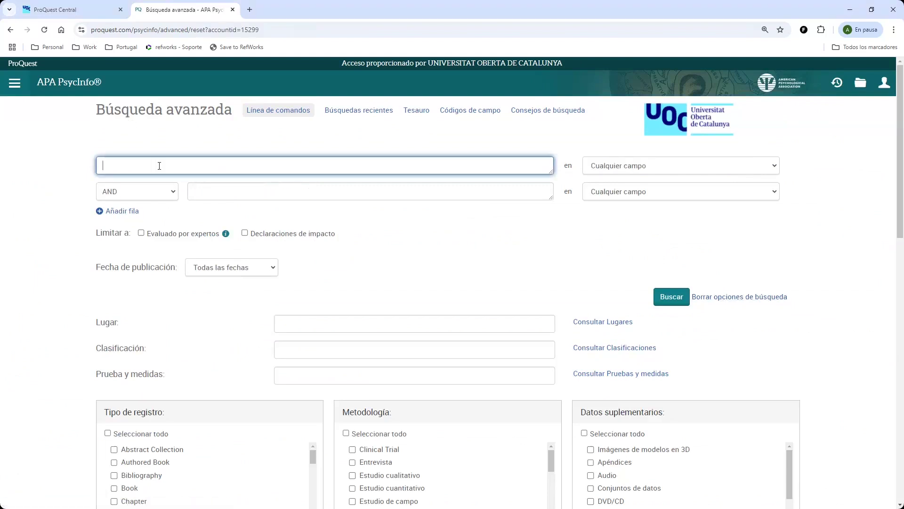
pyautogui.write('effect*')
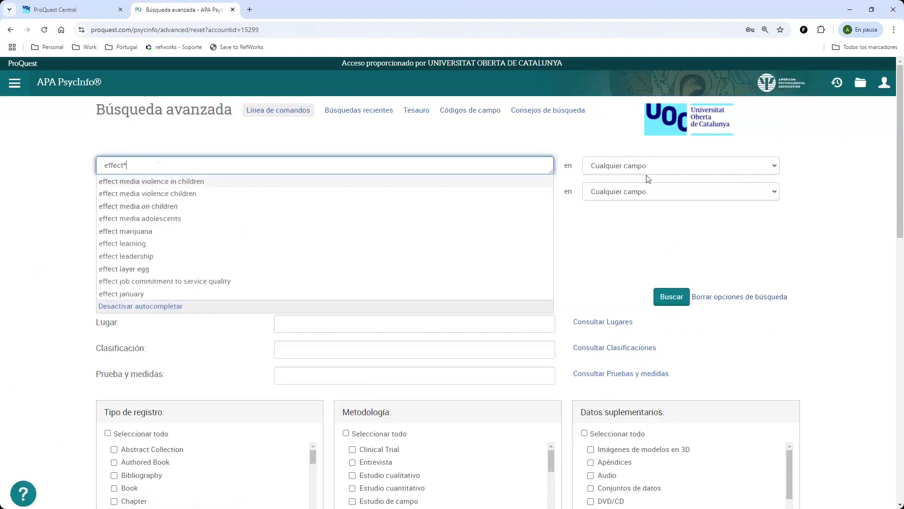
pyautogui.click(649, 170)
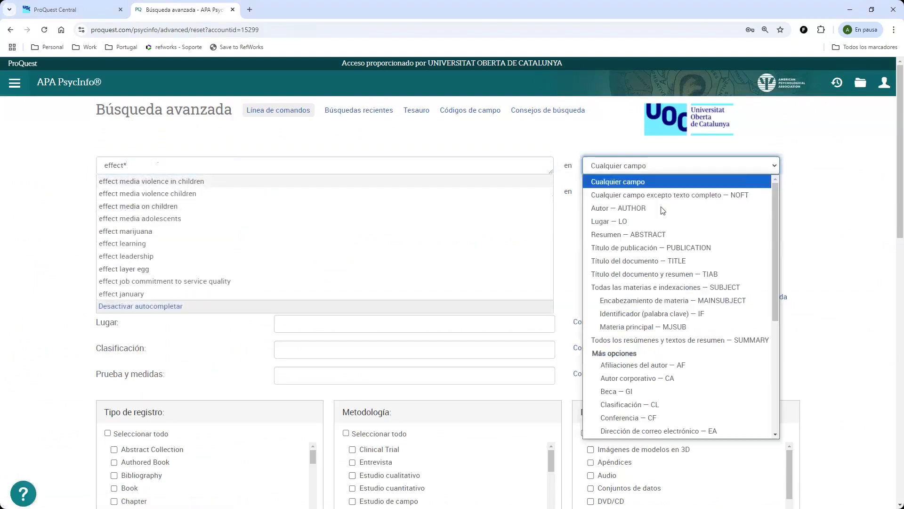
pyautogui.click(661, 287)
# - Enter effect* in the second row for any field, combine the rows with OR and run the search
pyautogui.click(291, 191)
pyautogui.write('effect*')
pyautogui.click(116, 198)
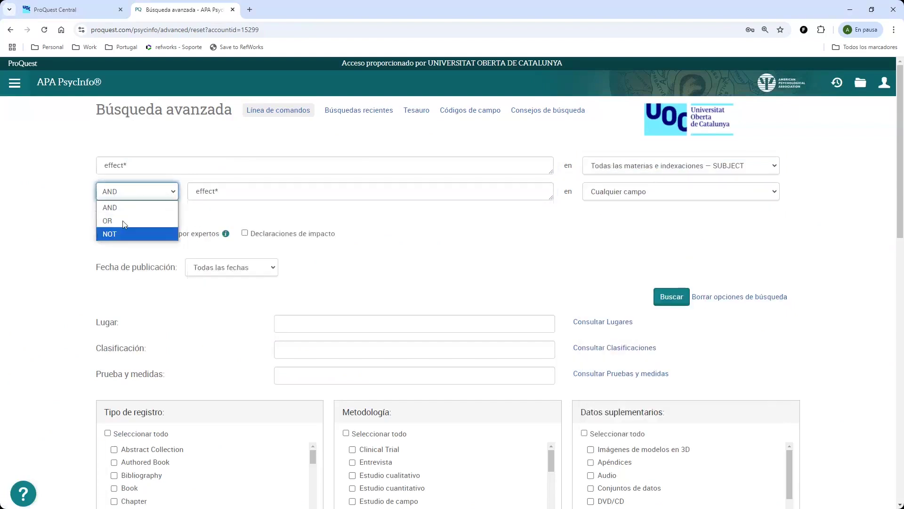
pyautogui.click(123, 219)
pyautogui.click(661, 302)
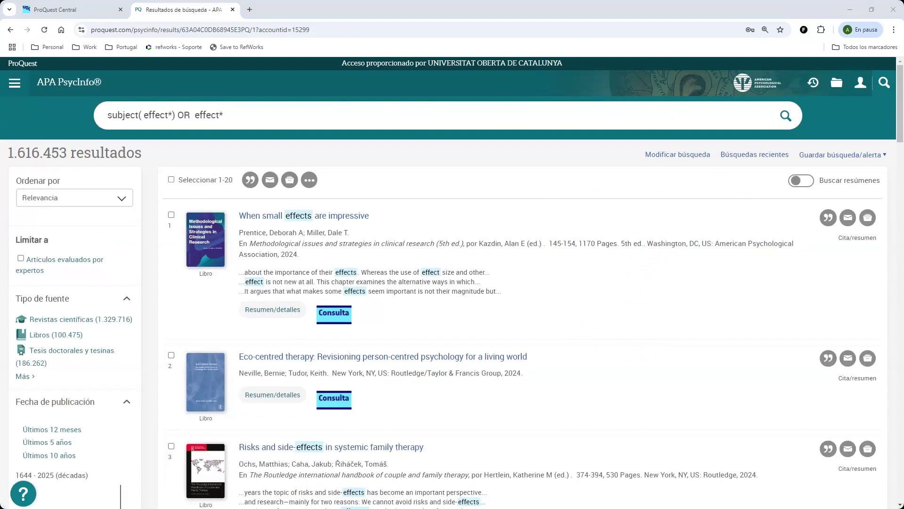
# - Reopen and clear the search form, and enter (Cognitiv* near/1 (deficit* OR impair*)) in the first row, restricted to SUBJECT
pyautogui.click(681, 157)
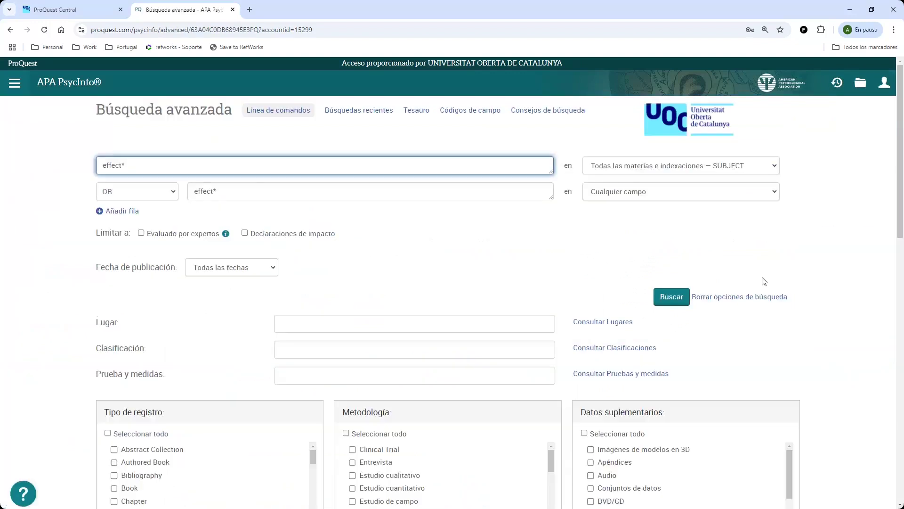
pyautogui.click(703, 297)
pyautogui.click(127, 168)
pyautogui.write('(Cognitiv* near/1 (deficit* OR impair*))')
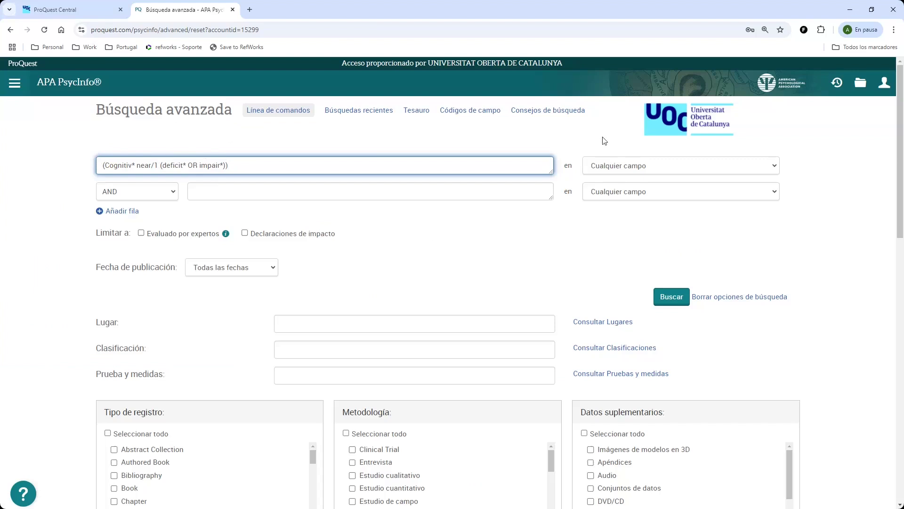
pyautogui.click(618, 160)
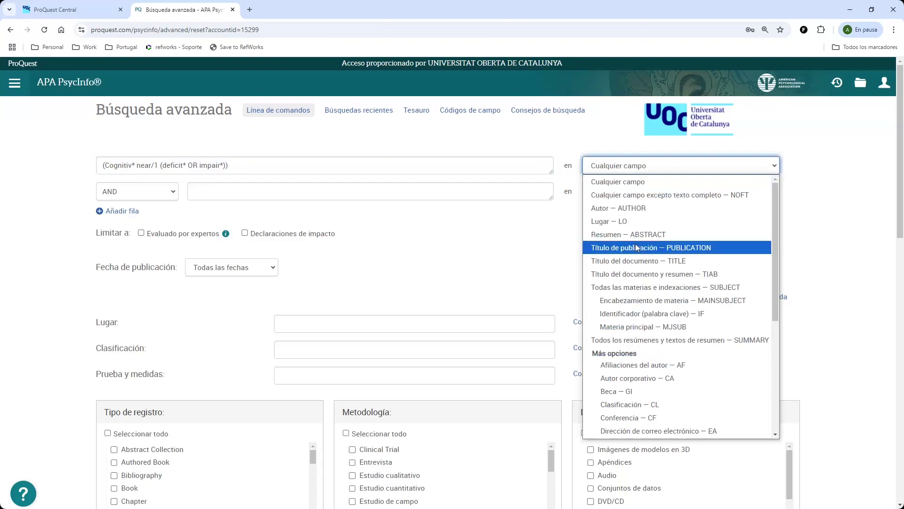
pyautogui.click(627, 288)
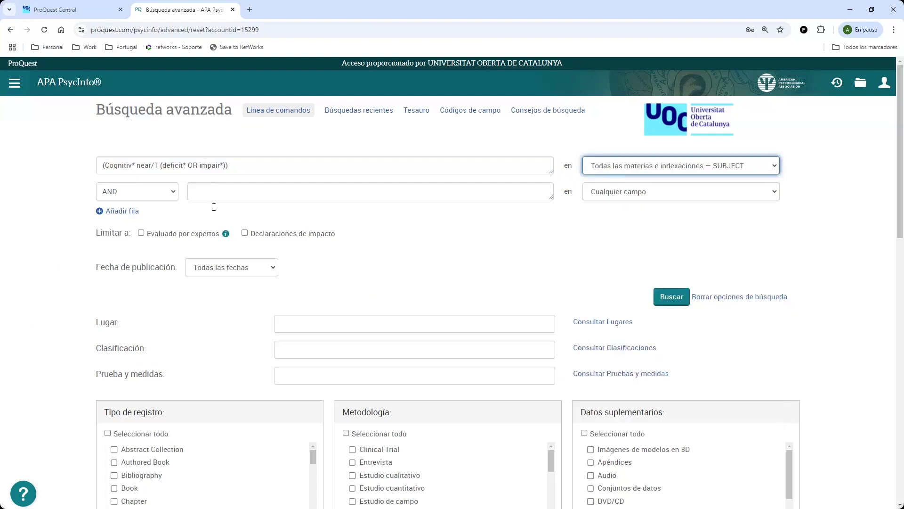
# - Enter (Cognitiv* near/1 (deficit* OR impair*)) in the second row for any field, combine the rows with OR and run the search
pyautogui.click(216, 192)
pyautogui.write('(Cognitiv* near/1 (deficit* OR impair*))')
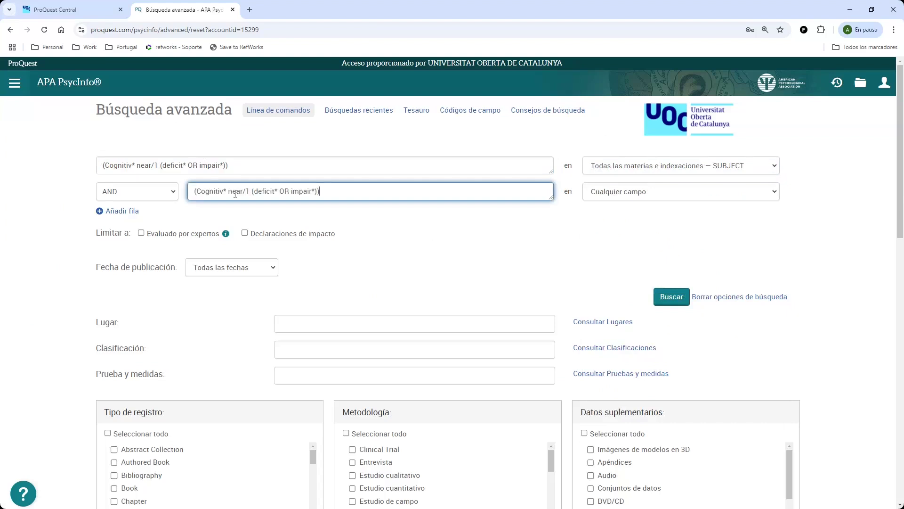
pyautogui.click(141, 191)
pyautogui.click(115, 218)
pyautogui.click(669, 295)
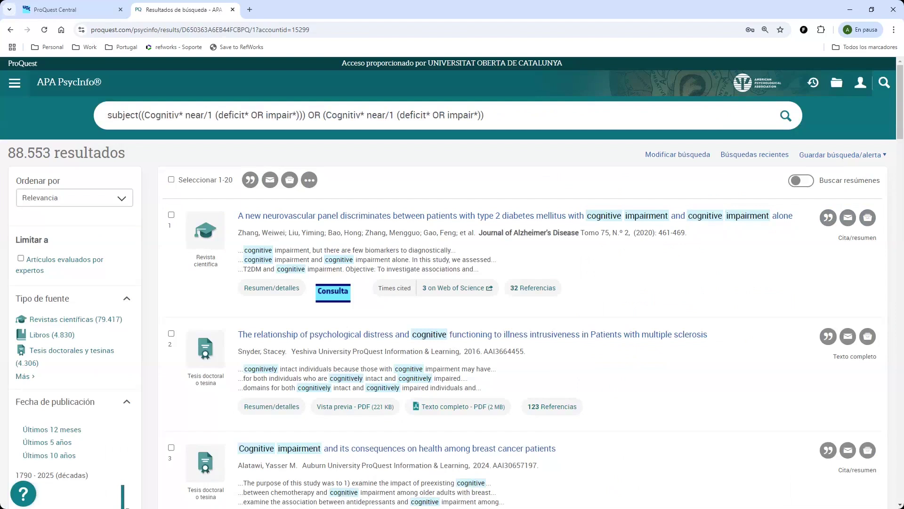
# - Open the recent searches, select sets S9, S10, S11 and S12, and combine them with AND
pyautogui.click(815, 87)
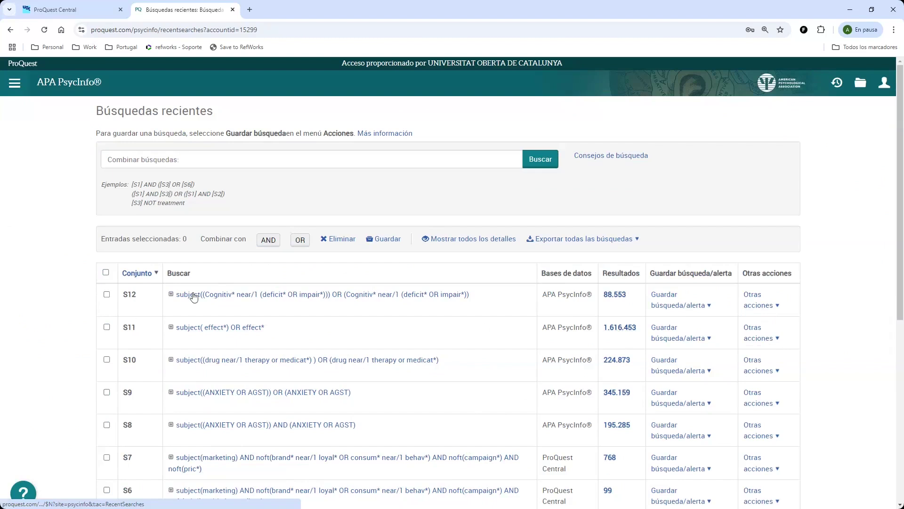
pyautogui.click(107, 295)
pyautogui.click(106, 328)
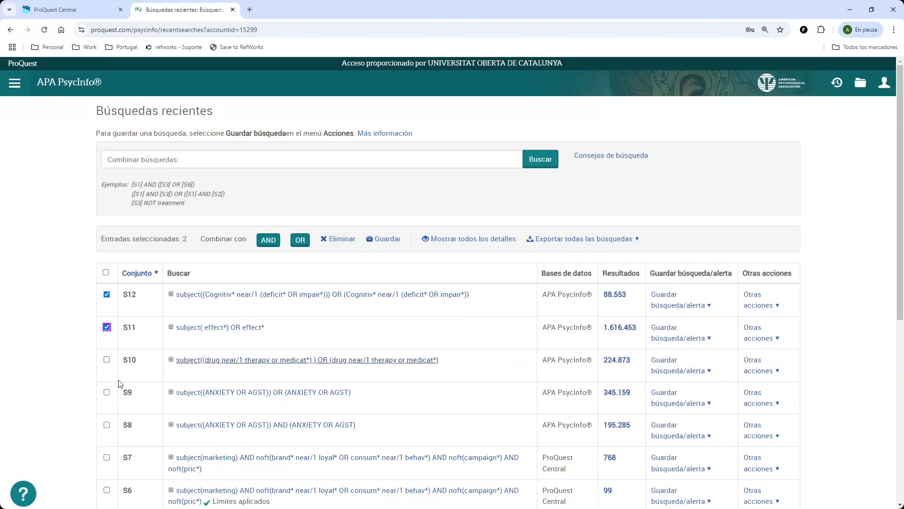
pyautogui.click(107, 360)
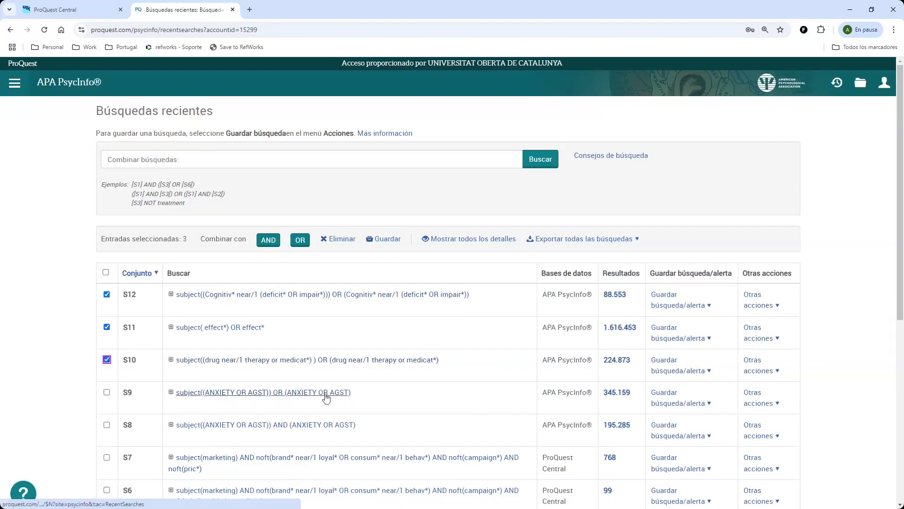
pyautogui.click(106, 393)
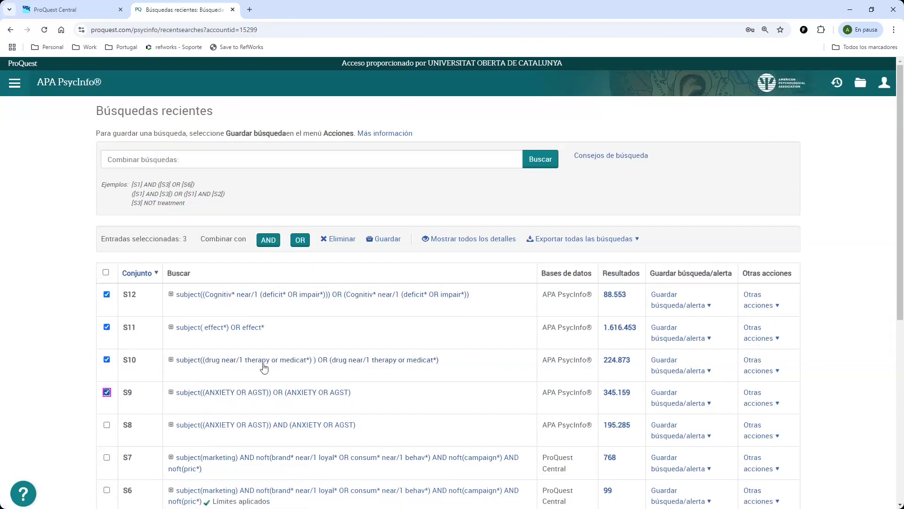
pyautogui.click(262, 242)
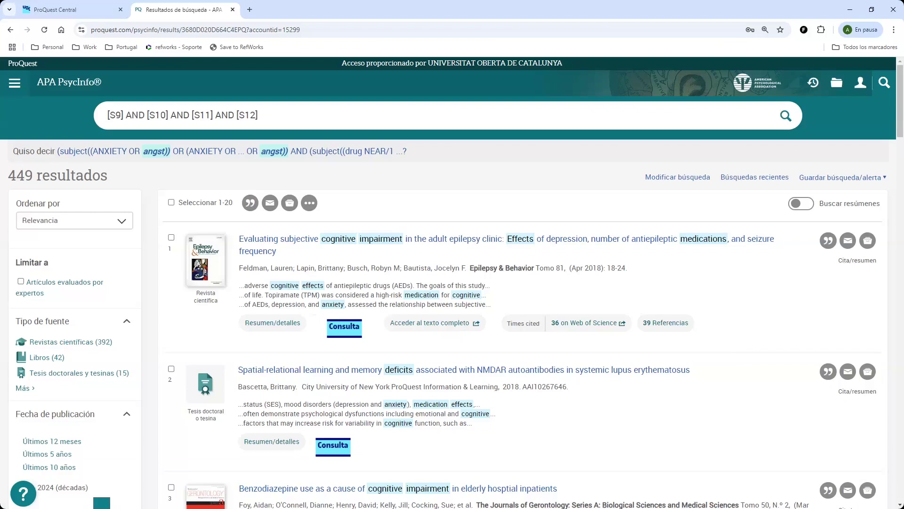
# - Look through the result filters and expand the Grupo de edad options
pyautogui.scroll(-2, 23, 369)
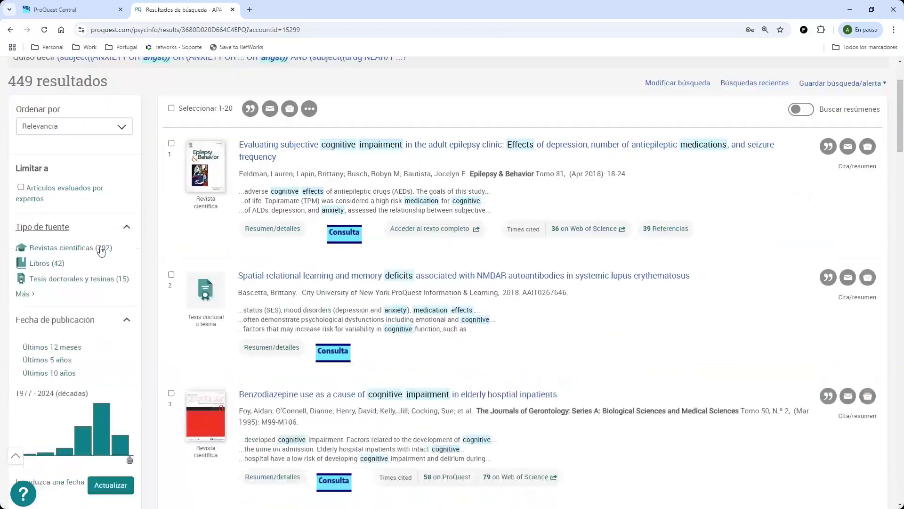
pyautogui.scroll(-3, 92, 391)
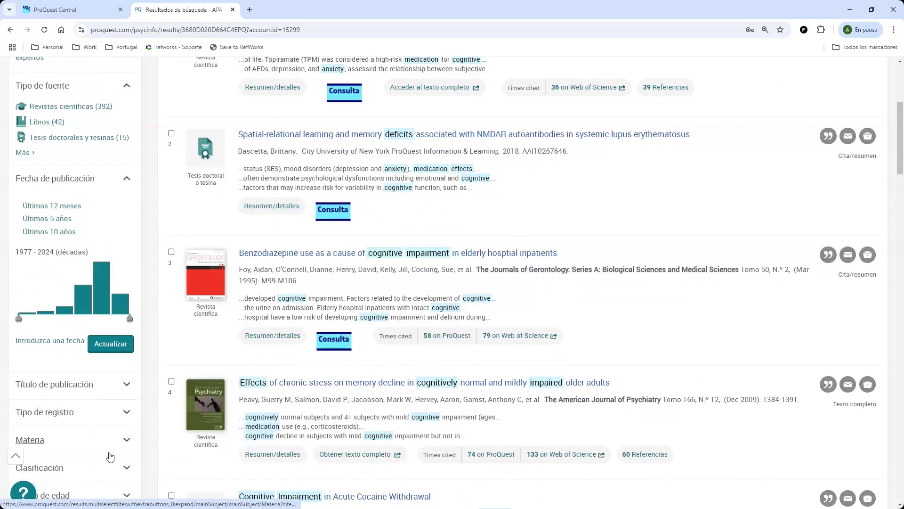
pyautogui.scroll(-1, 109, 457)
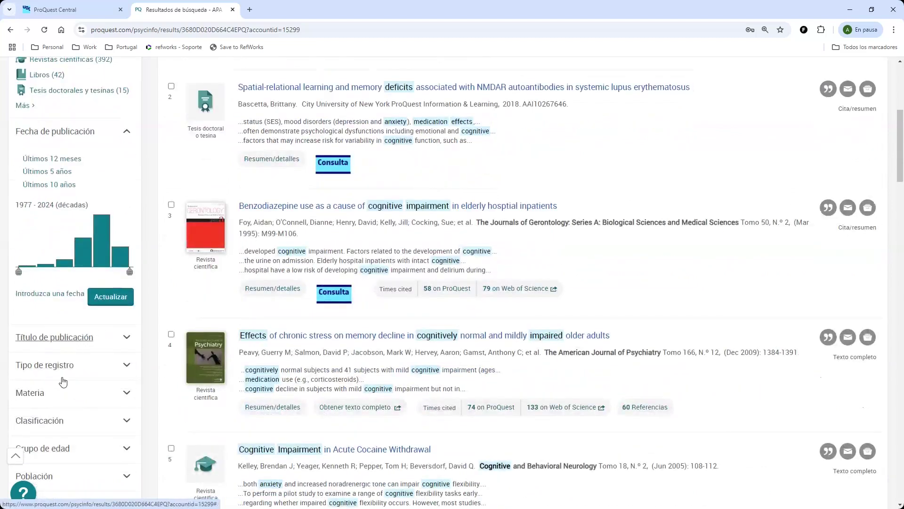
pyautogui.scroll(-1, 89, 417)
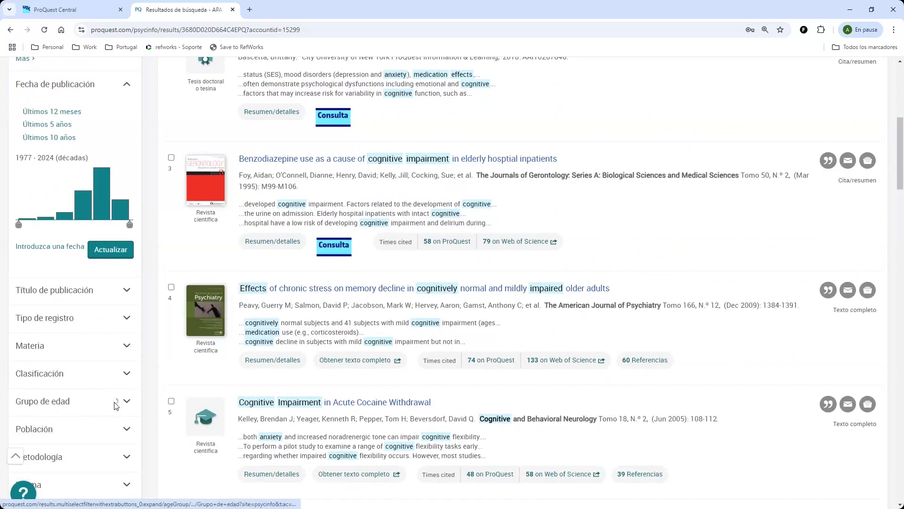
pyautogui.click(115, 412)
pyautogui.scroll(-1, 77, 417)
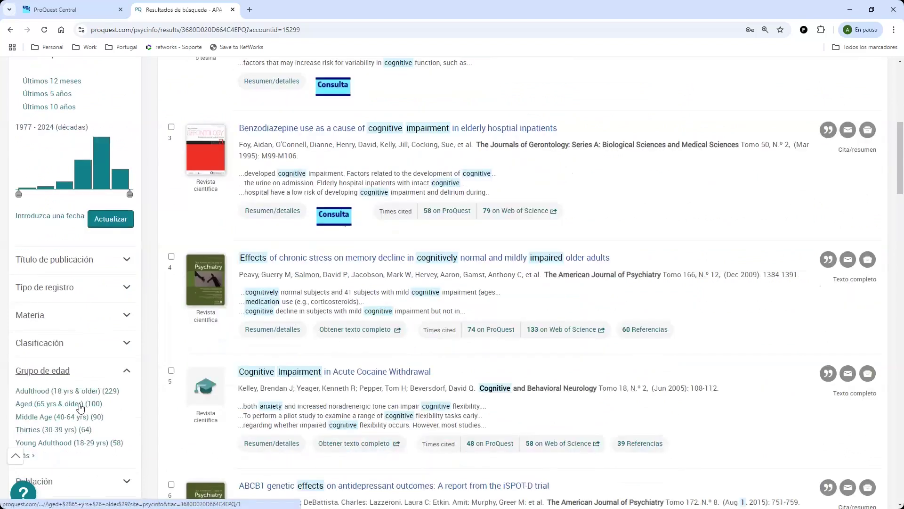
# - Open the full Metodología filter list, include Metaanálisis and Revisión sistemática, and apply the filter
pyautogui.scroll(-3, 71, 424)
pyautogui.click(82, 352)
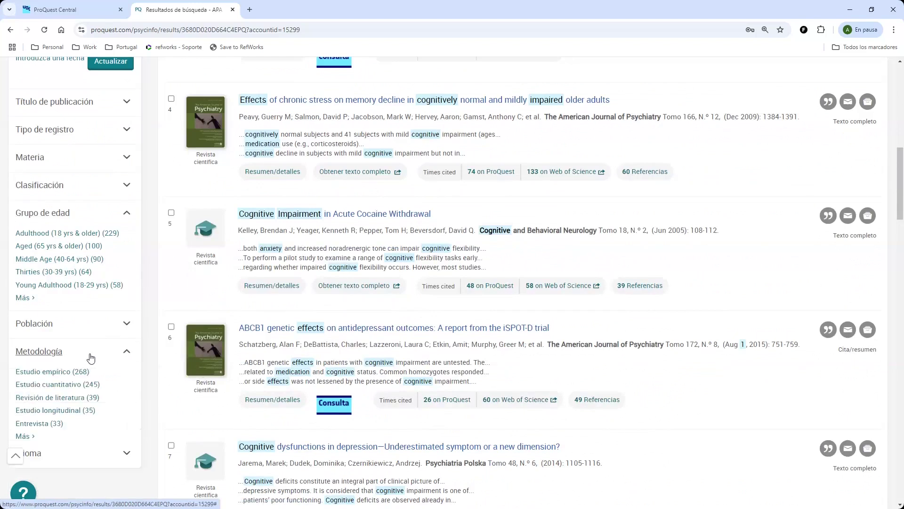
pyautogui.click(26, 437)
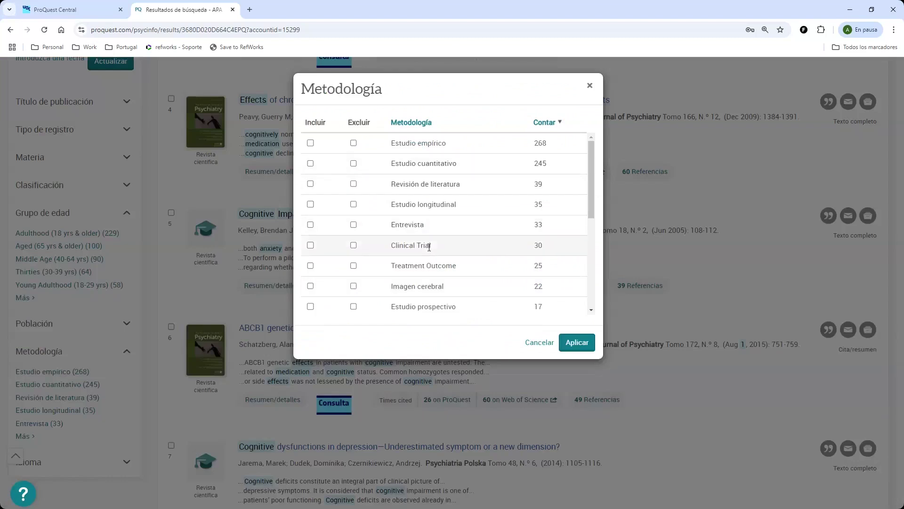
pyautogui.scroll(-3, 425, 224)
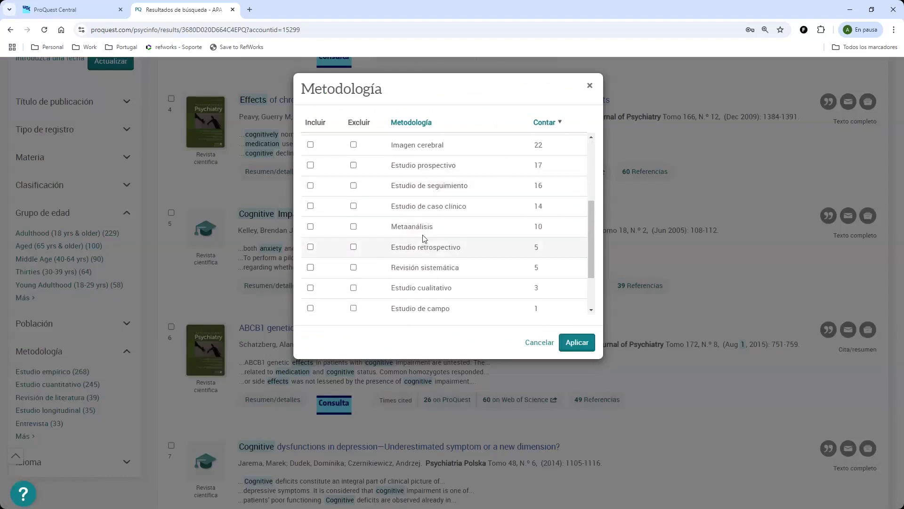
pyautogui.click(311, 226)
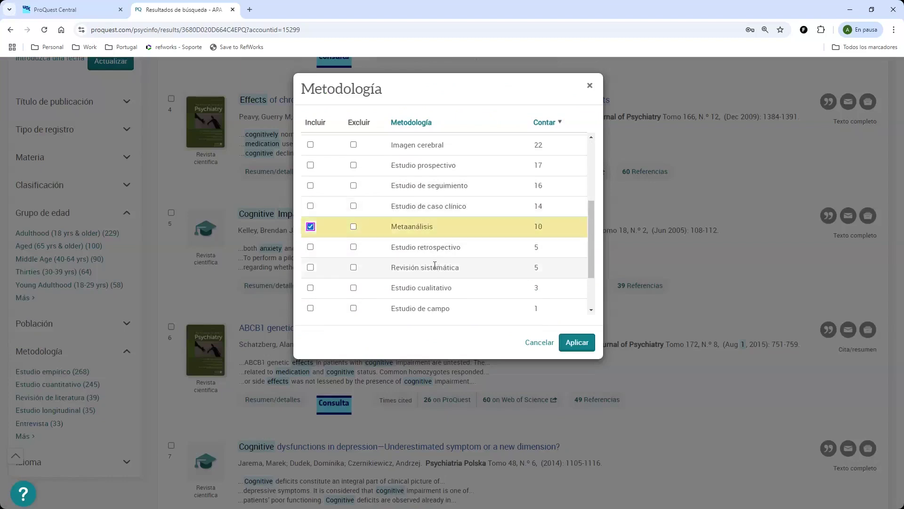
pyautogui.scroll(-1, 433, 256)
pyautogui.scroll(-1, 426, 275)
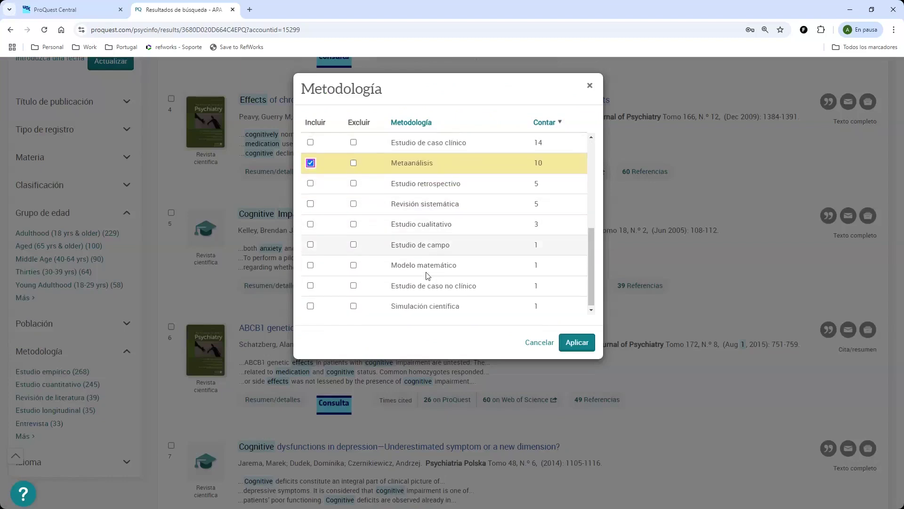
pyautogui.scroll(2, 405, 283)
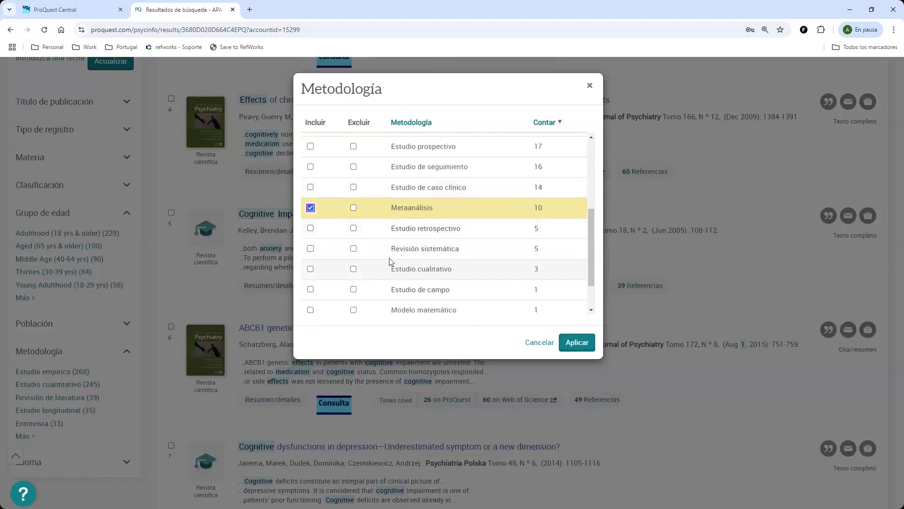
pyautogui.click(310, 248)
pyautogui.scroll(1, 584, 283)
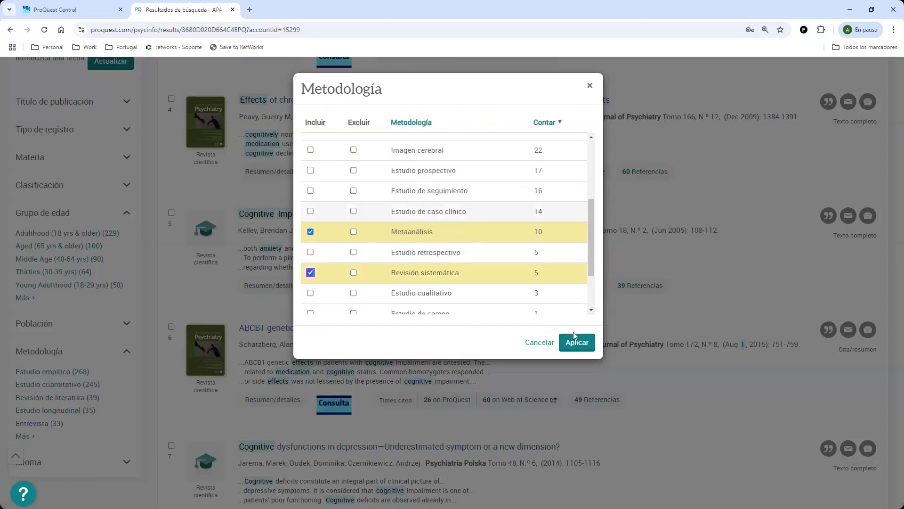
pyautogui.click(577, 342)
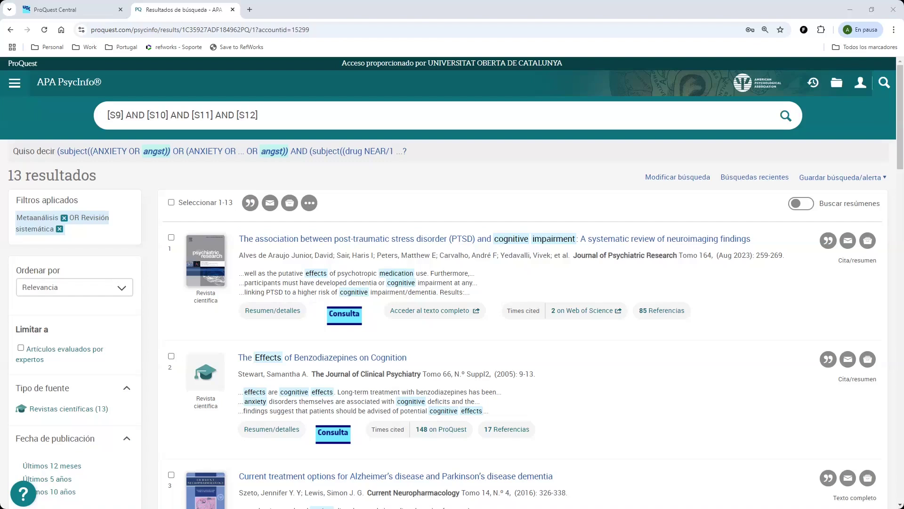
# - Remove the applied methodology filters and limit the results to the language Francés
pyautogui.click(63, 219)
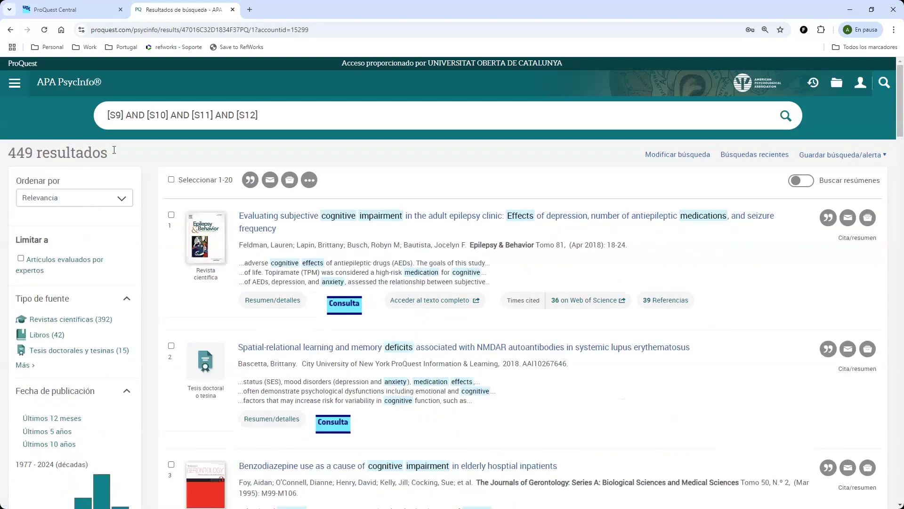
pyautogui.scroll(-8, 114, 150)
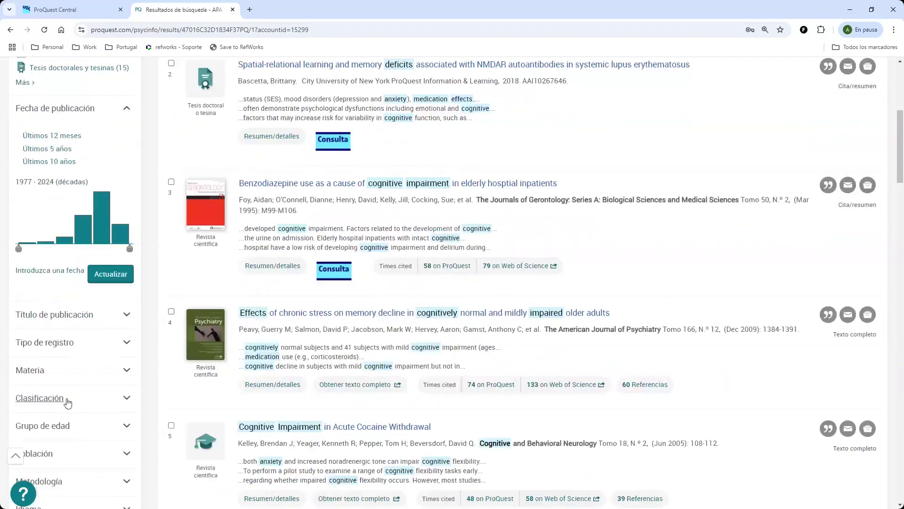
pyautogui.click(128, 421)
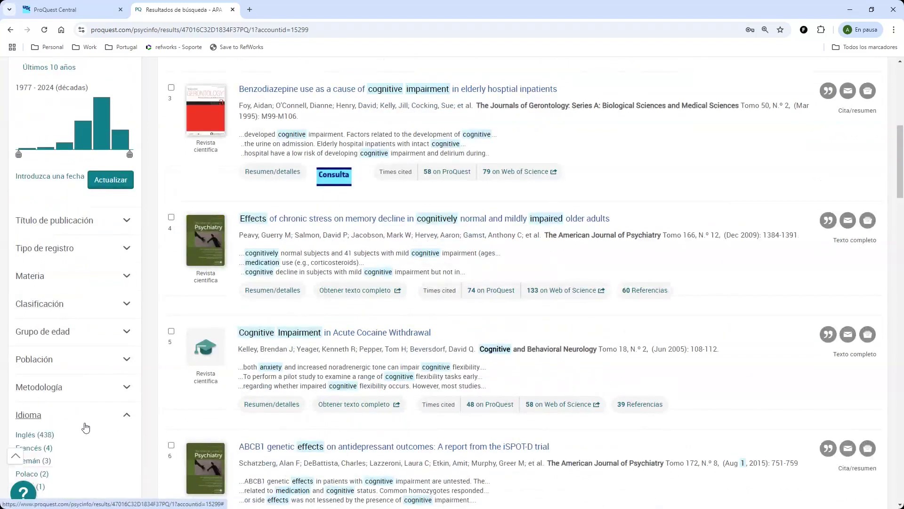
pyautogui.scroll(-3, 85, 476)
pyautogui.click(35, 306)
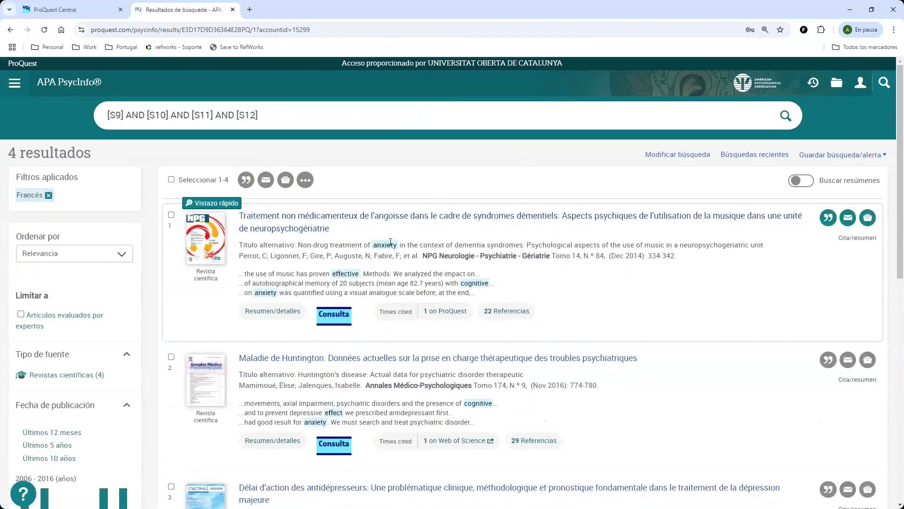
# - Open the first French record, "Traitement non médicamenteux de l'angoisse", and examine its Materia terms and abstract
pyautogui.click(382, 220)
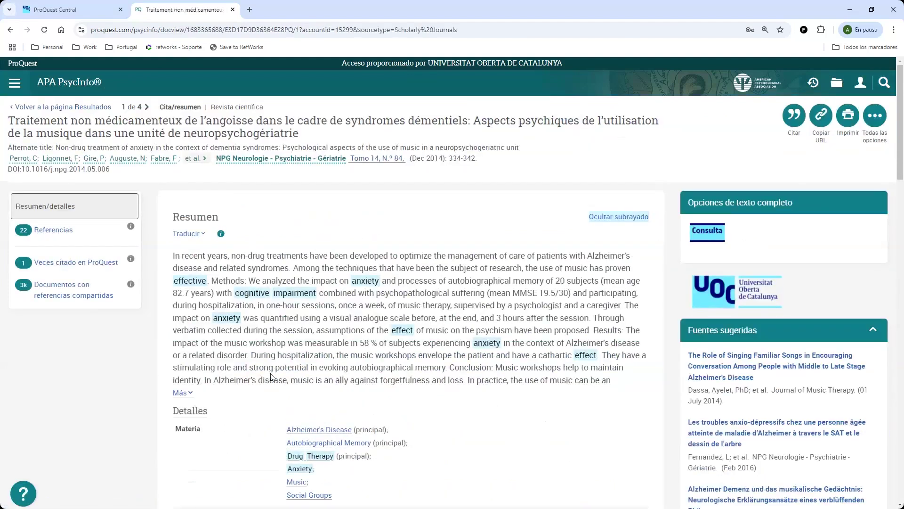
pyautogui.scroll(-3, 211, 428)
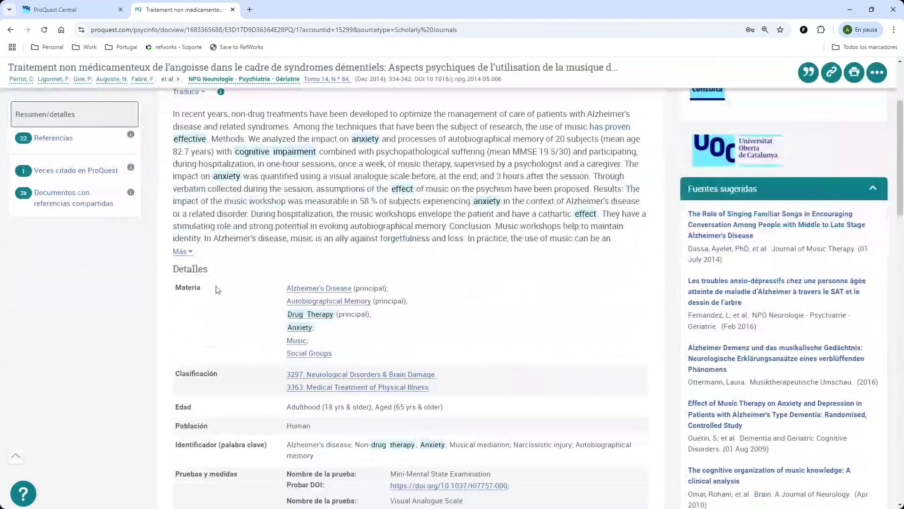
pyautogui.doubleClick(182, 288)
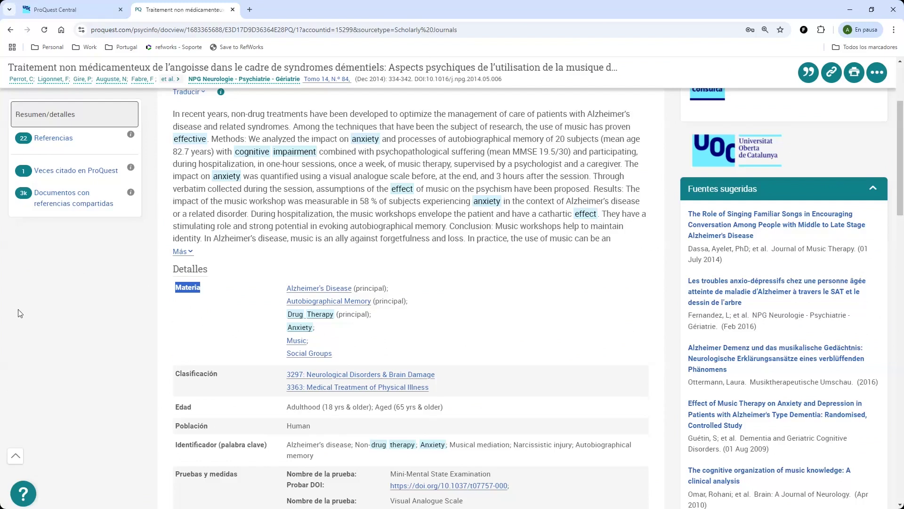
pyautogui.scroll(3, 50, 311)
pyautogui.moveTo(57, 120); pyautogui.dragTo(213, 120)
pyautogui.moveTo(173, 255); pyautogui.dragTo(341, 405)
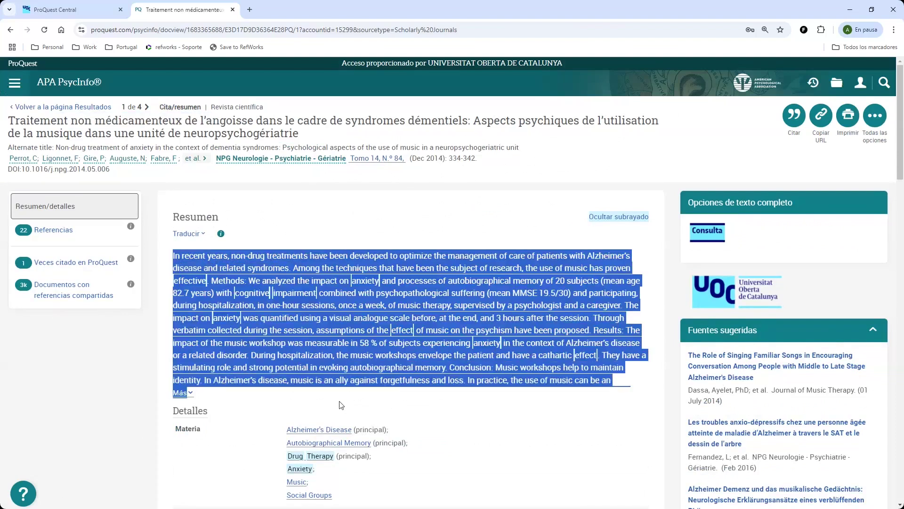
pyautogui.scroll(-2, 342, 405)
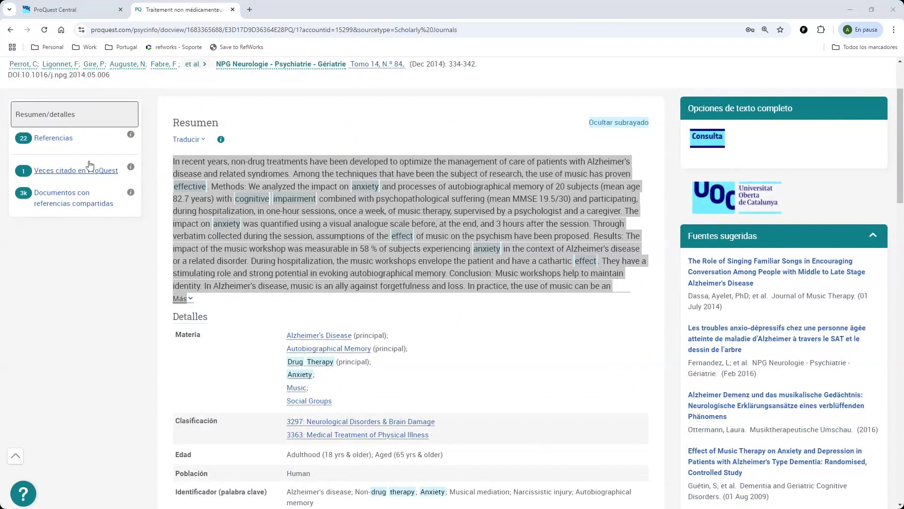
# - Return to the results list and remove the Francés filter
pyautogui.click(6, 31)
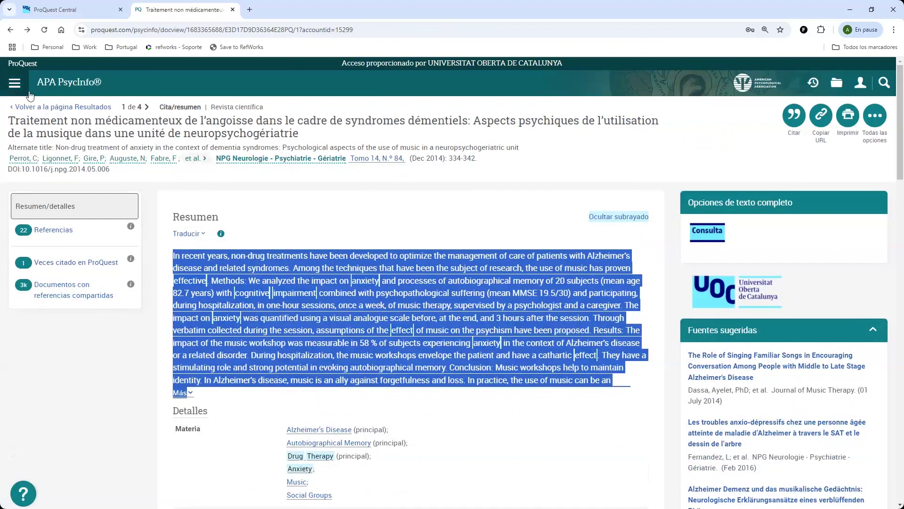
pyautogui.click(12, 34)
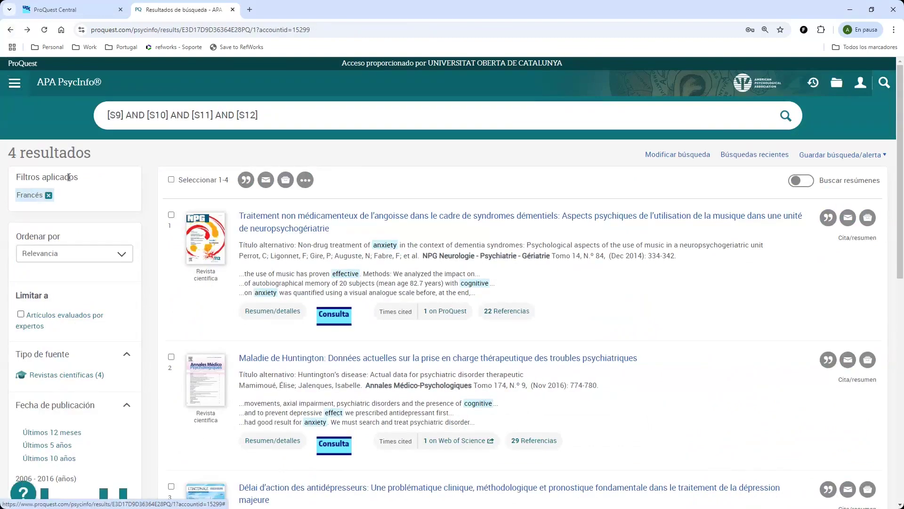
pyautogui.click(55, 206)
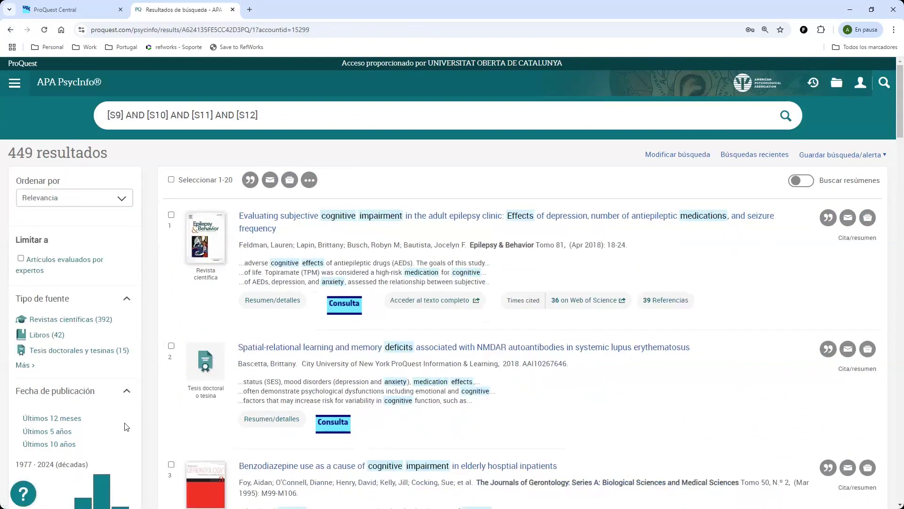
# - Open the full Idioma filter list, mark Chino and Polaco for exclusion, and close it without applying
pyautogui.scroll(-7, 126, 427)
pyautogui.click(105, 419)
pyautogui.scroll(-3, 104, 419)
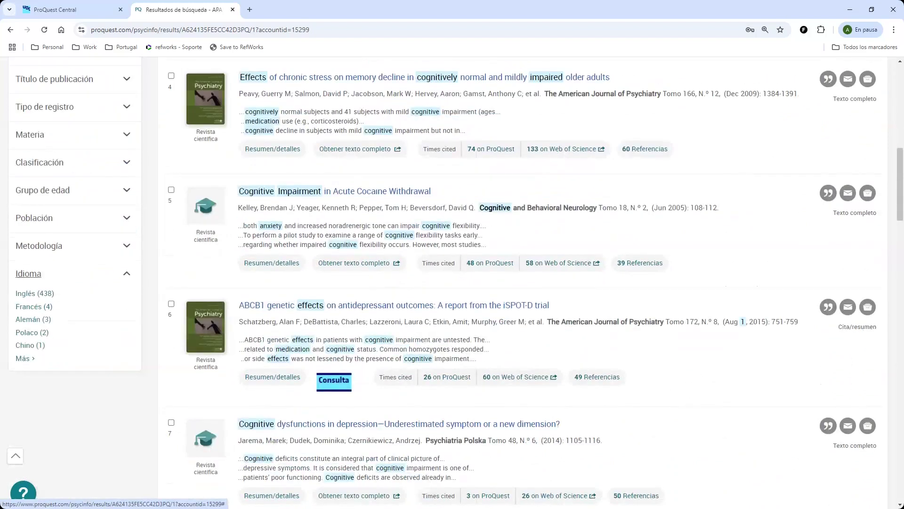
pyautogui.click(22, 359)
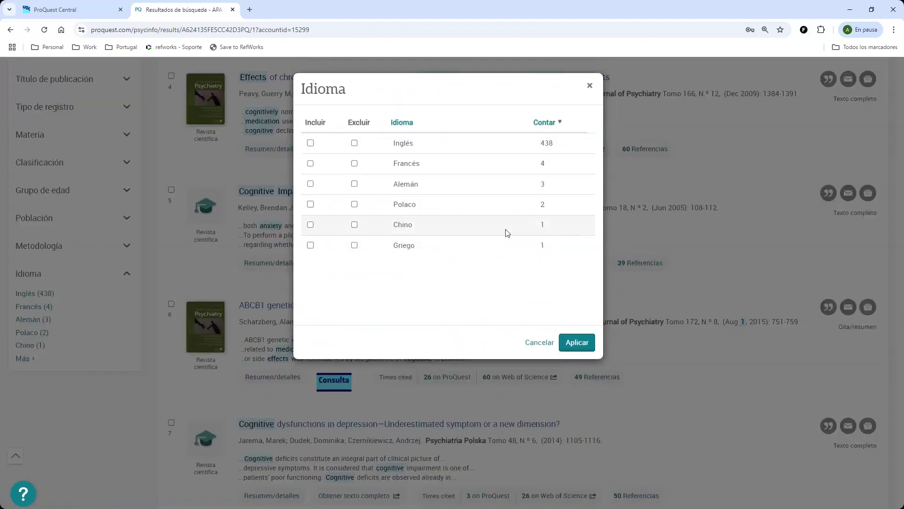
pyautogui.click(354, 225)
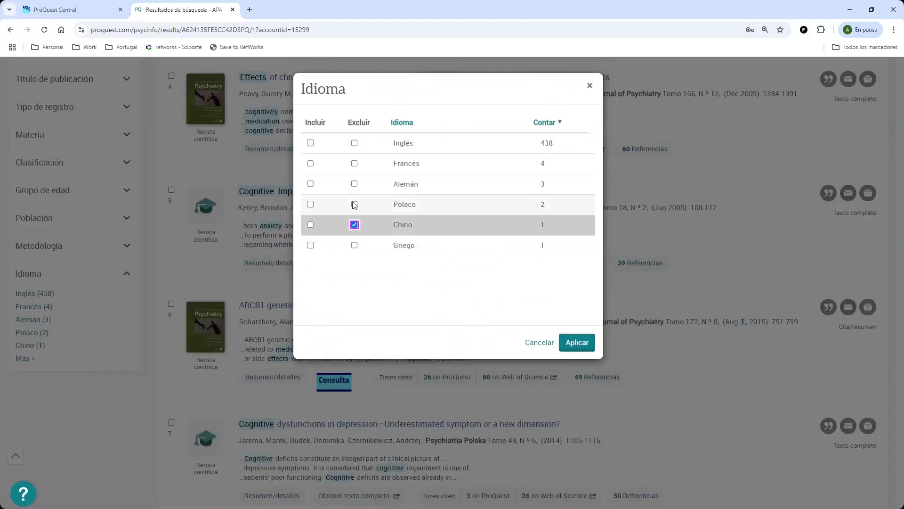
pyautogui.click(354, 204)
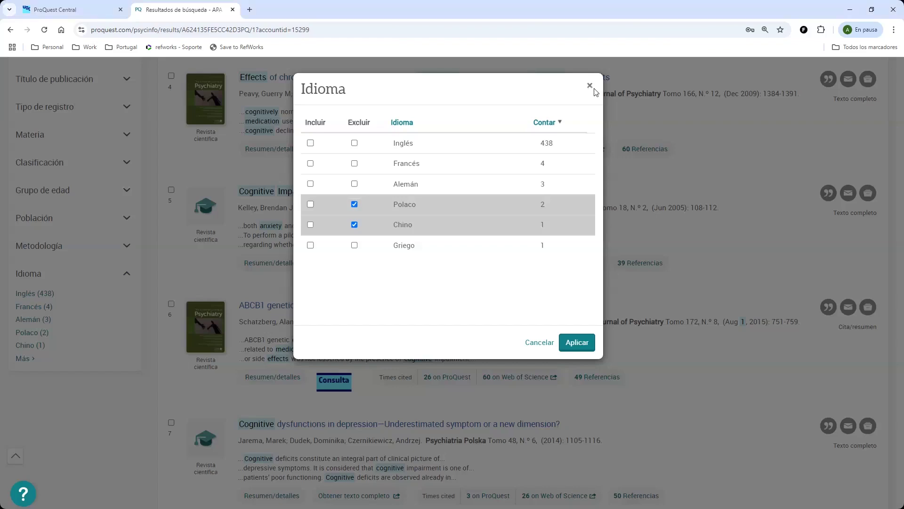
pyautogui.click(166, 182)
pyautogui.scroll(6, 166, 182)
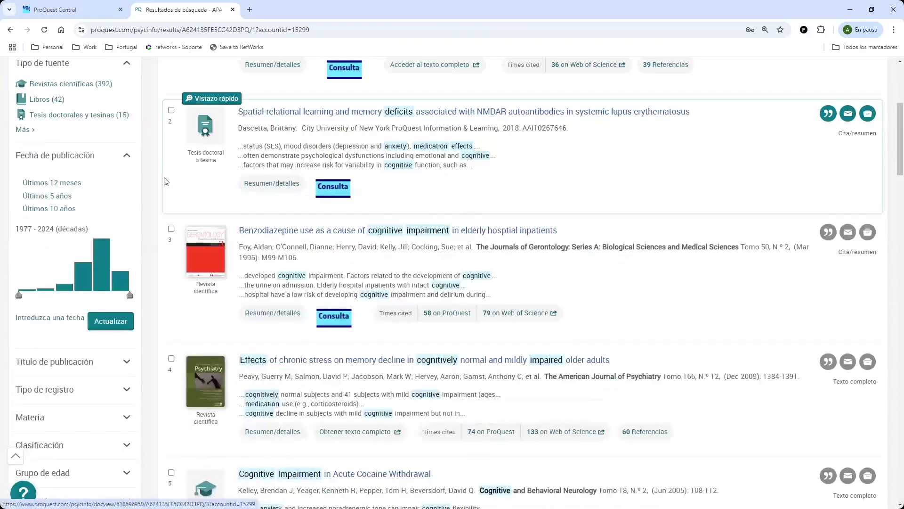
# - Go back through the filtered result pages to the original unfiltered results for [S9] AND [S10] AND [S11] AND [S12]
pyautogui.scroll(5, 166, 181)
pyautogui.click(11, 30)
pyautogui.click(11, 30)
pyautogui.scroll(8, 140, 204)
pyautogui.click(11, 30)
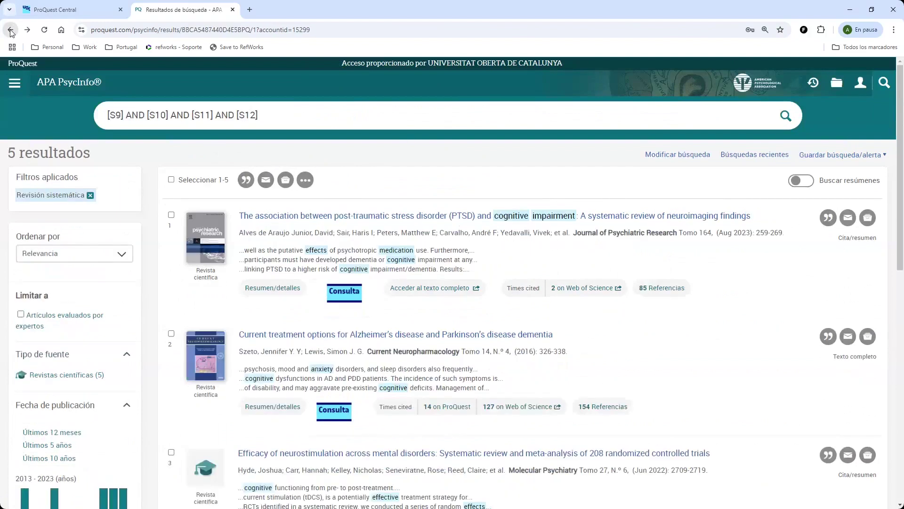
pyautogui.click(11, 30)
pyautogui.click(10, 30)
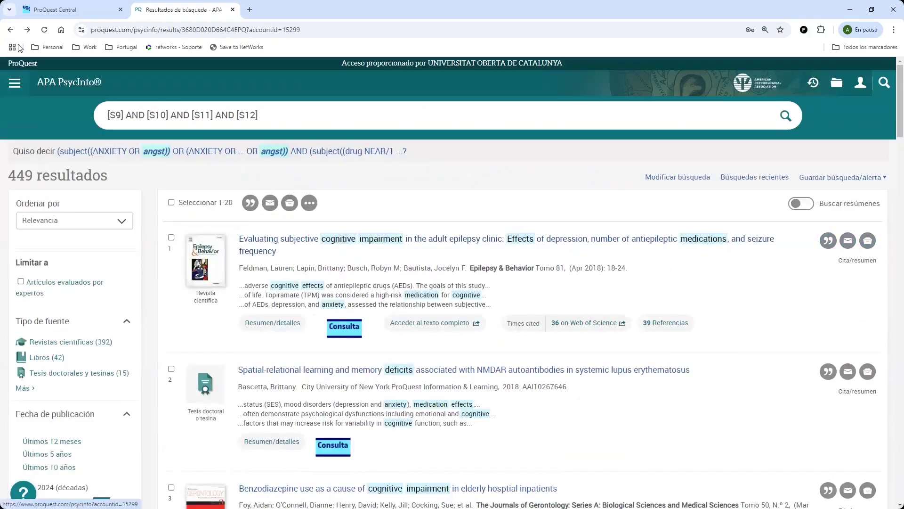
# - Open the recent searches list and examine the saved queries down to S1, highlighting the S6 marketing search with its applied limits
pyautogui.click(813, 82)
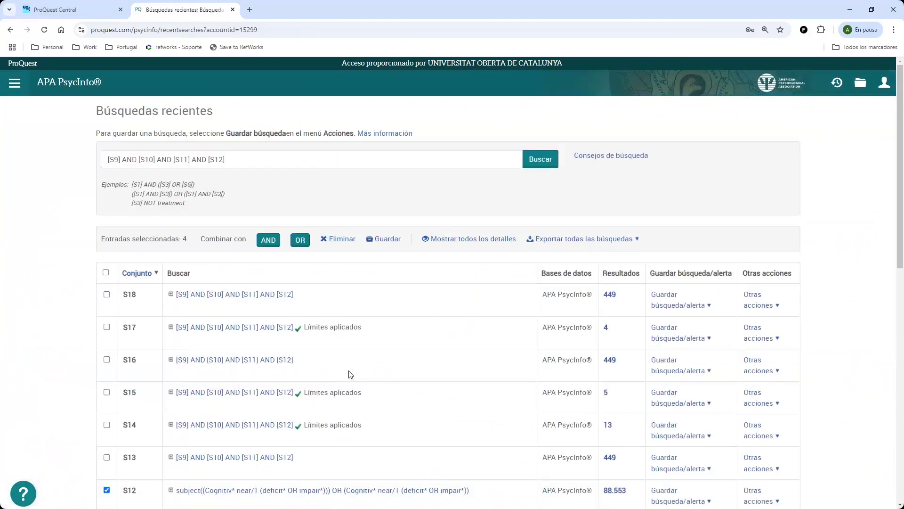
pyautogui.scroll(-4, 347, 373)
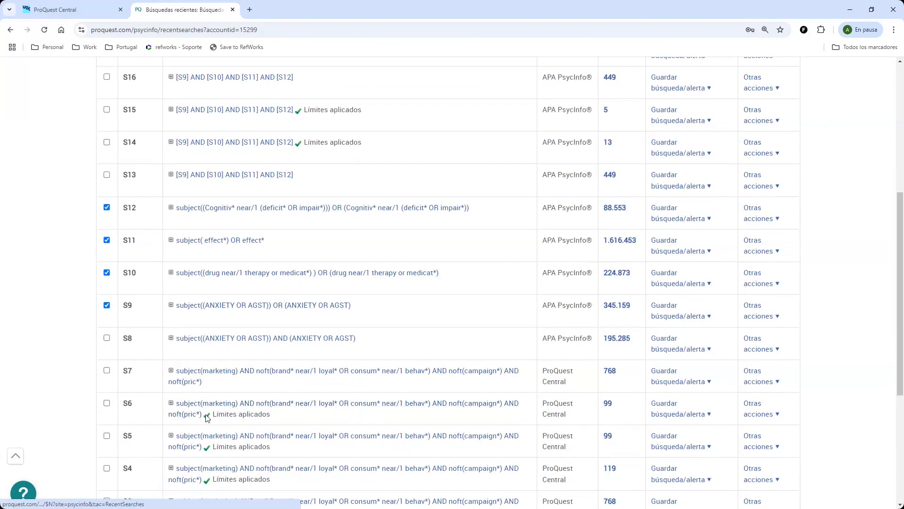
pyautogui.tripleClick(282, 422)
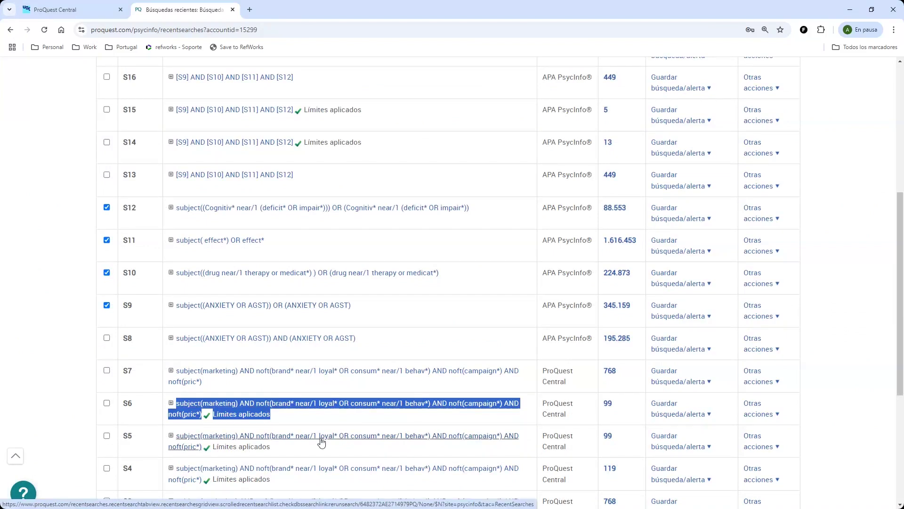
pyautogui.scroll(-2, 404, 432)
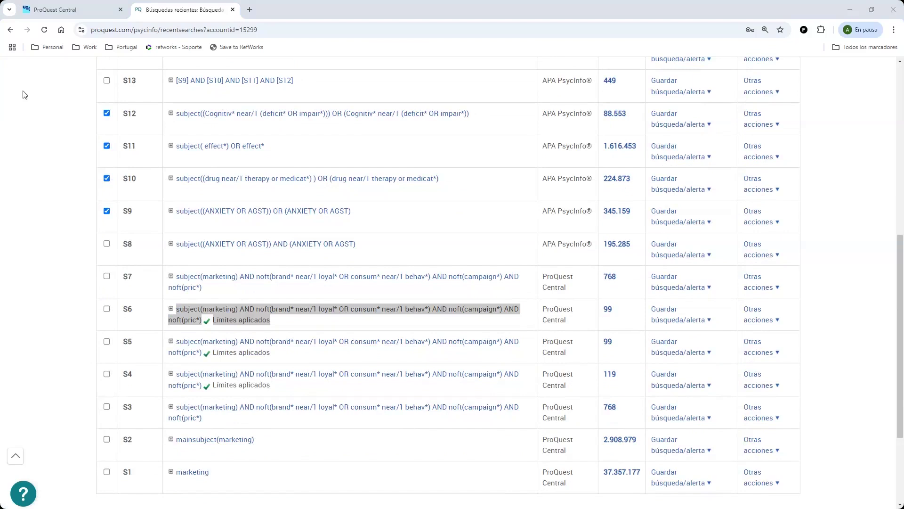
pyautogui.scroll(3, 208, 188)
pyautogui.scroll(4, 208, 187)
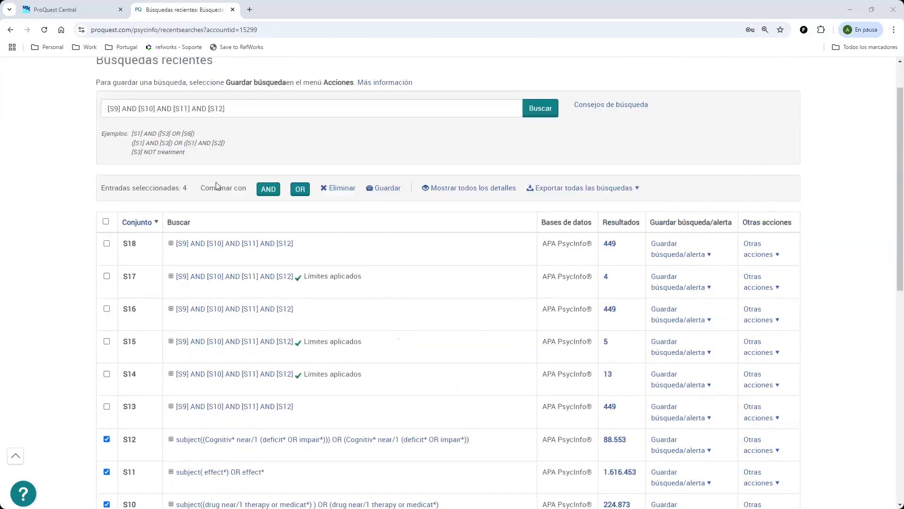
# - Return to the APA PsycInfo basic search page and open the Centro de Recursos help
pyautogui.scroll(1, 217, 186)
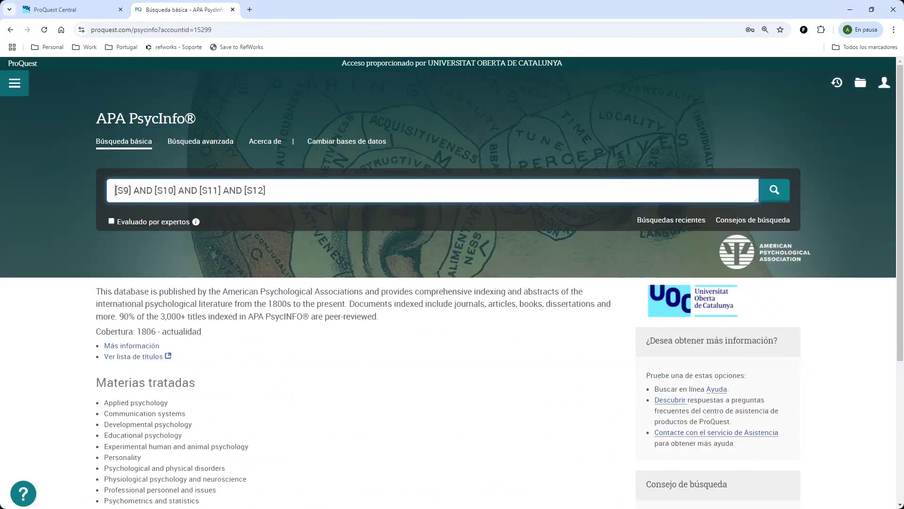
pyautogui.click(22, 494)
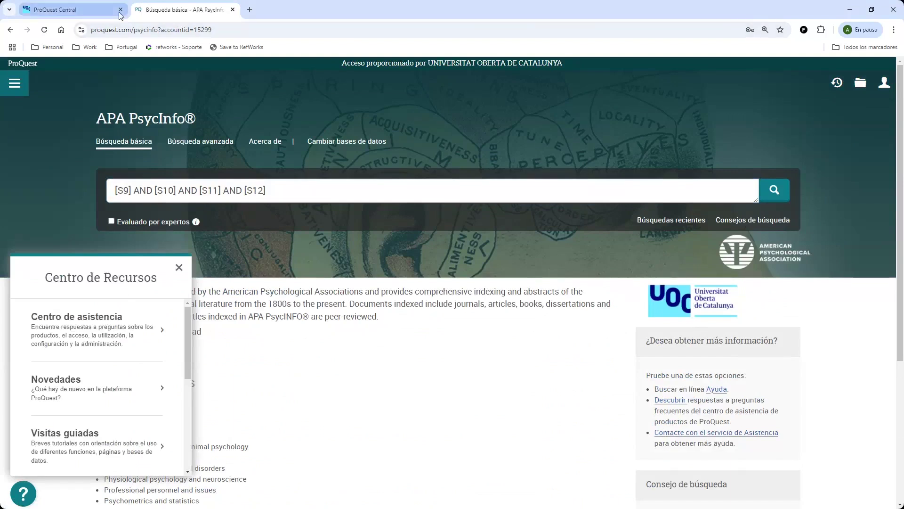
# - In the ProQuest Central browser tab, search Google for "libguide apa psycinfo", open the ProQuest LibGuides APA PsycInfo home page and highlight its web address
pyautogui.click(56, 11)
pyautogui.click(147, 26)
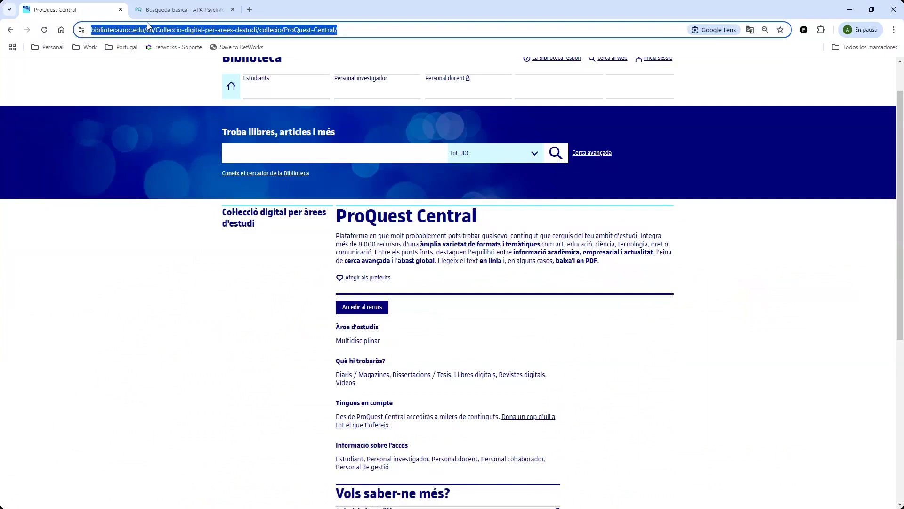
pyautogui.write('libguide')
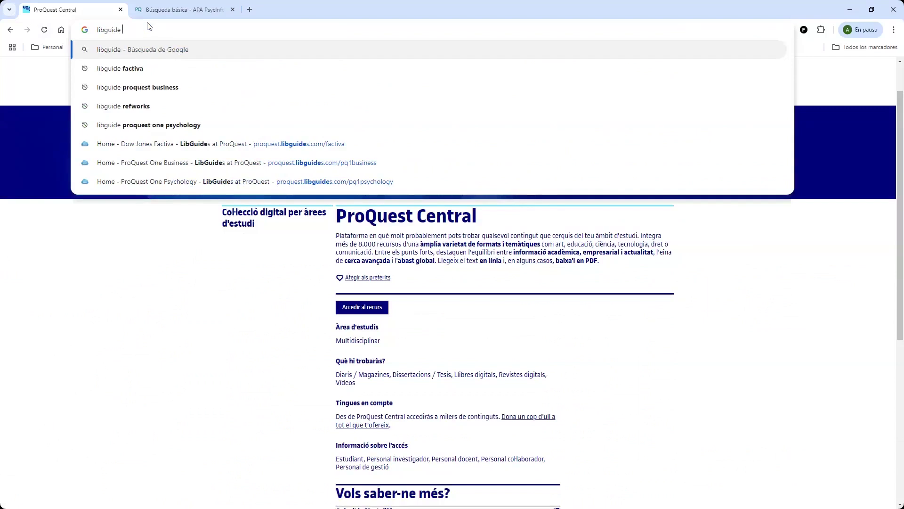
pyautogui.write('apa ')
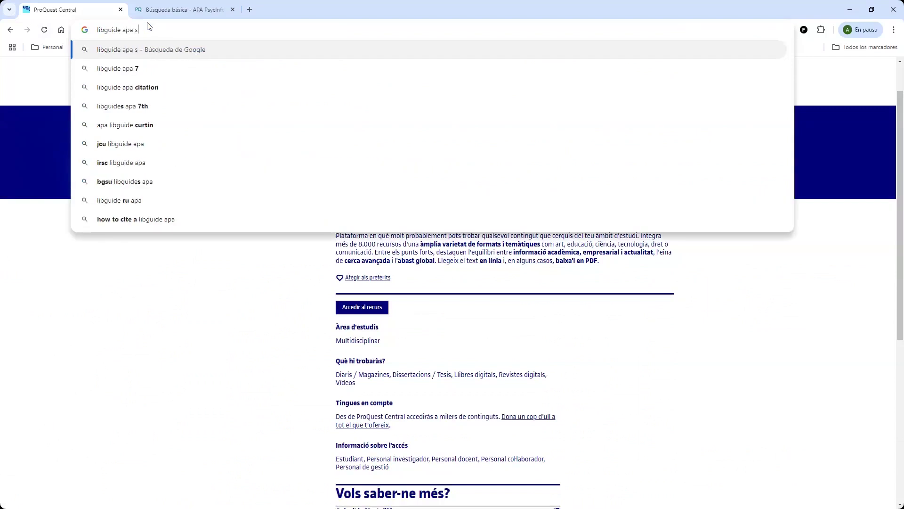
pyautogui.write('psy')
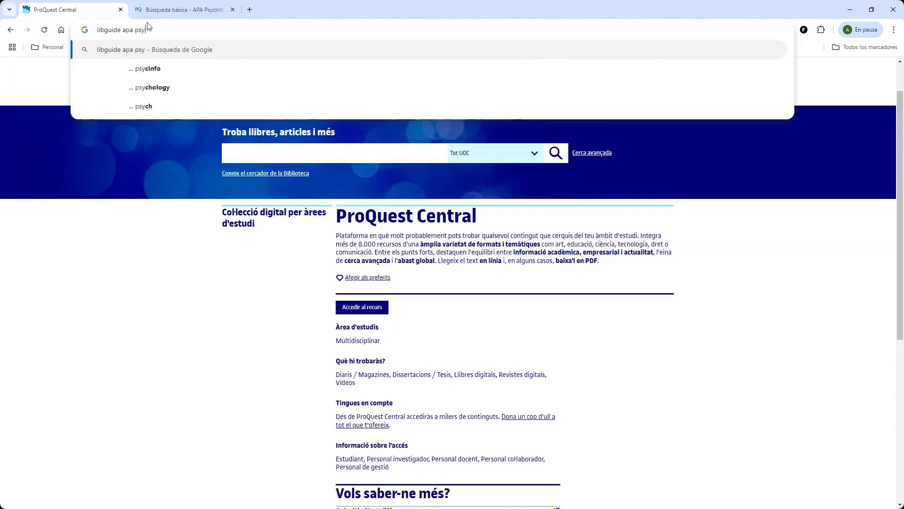
pyautogui.press('Down')
pyautogui.press('Return')
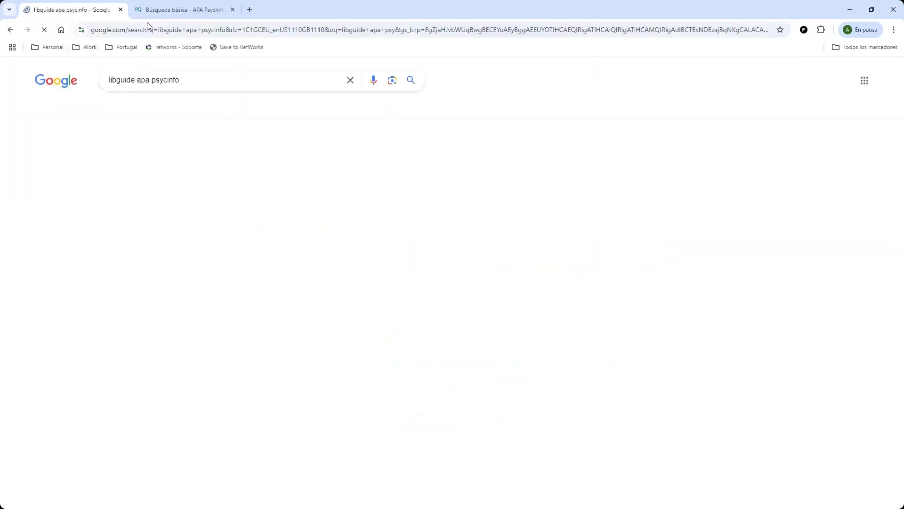
pyautogui.click(175, 161)
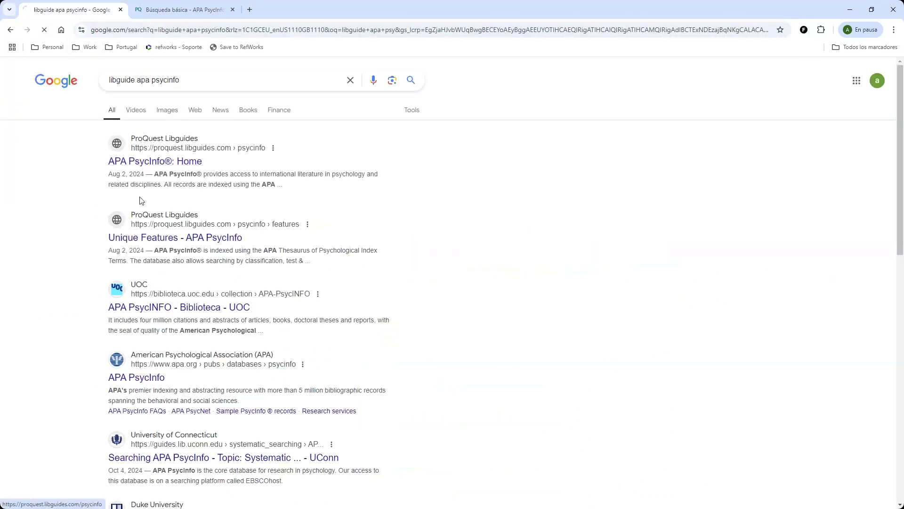
pyautogui.click(159, 28)
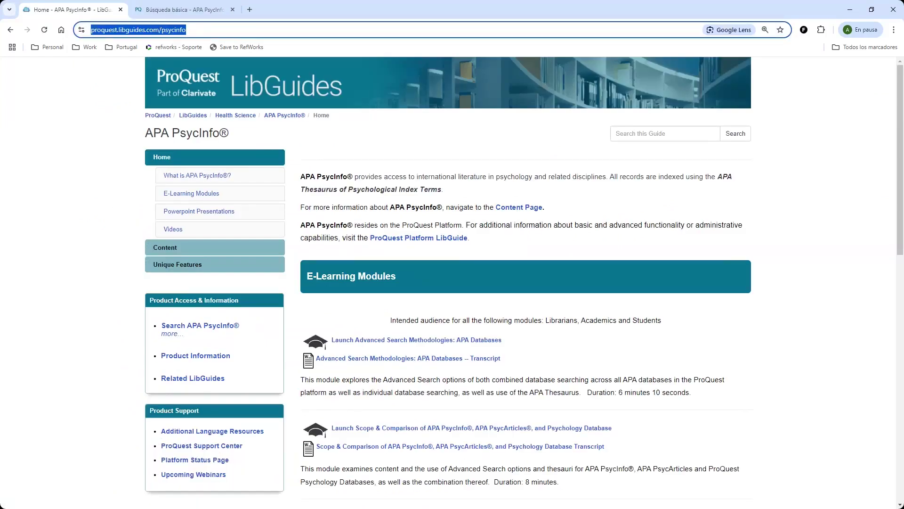
# - Switch to the slide presentation and reveal the "Quan" points on the "Les nostres recerques" slide about Opció 1
pyautogui.hotkey('alt', 'Tab')
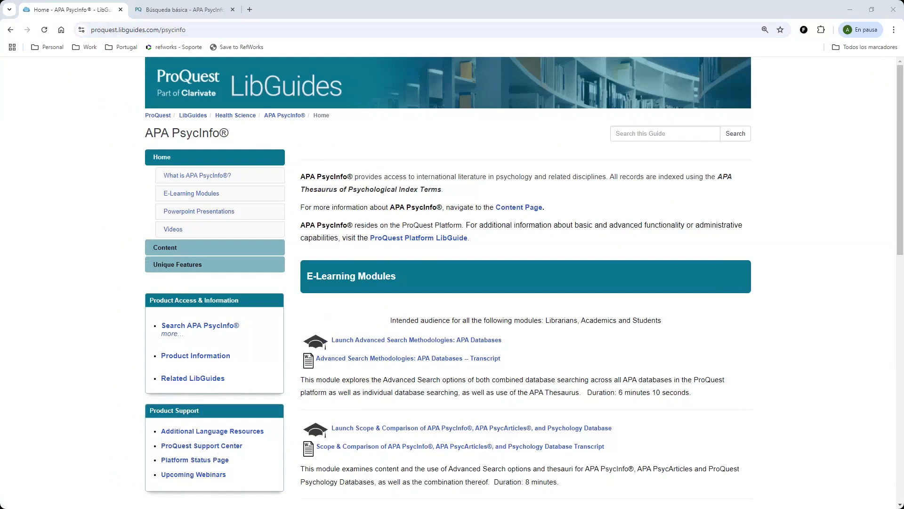
pyautogui.hotkey('alt', 'Tab')
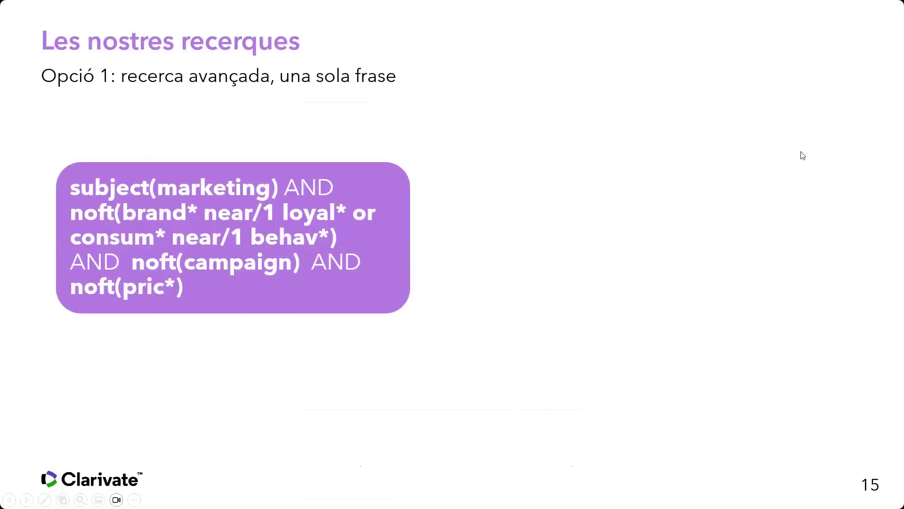
pyautogui.click(636, 231)
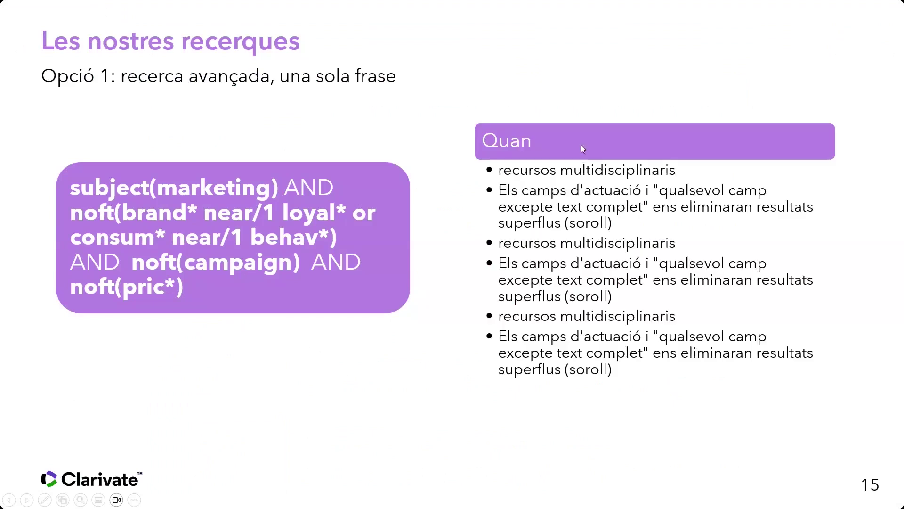